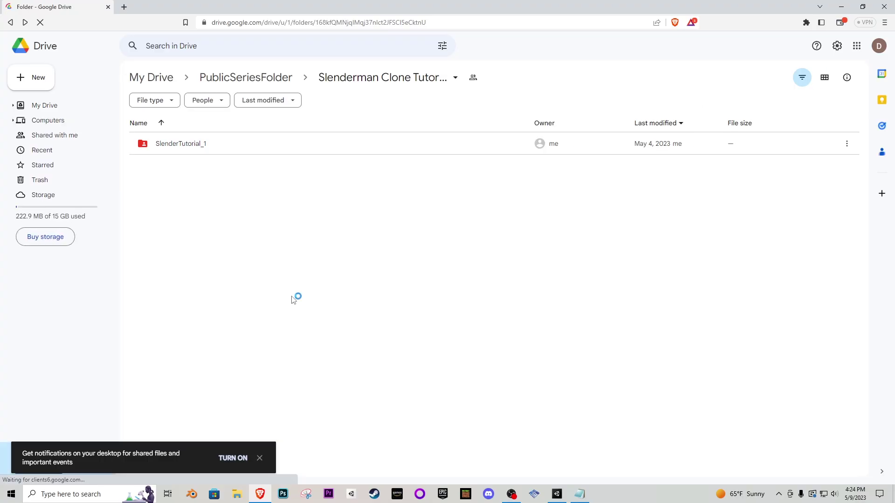
# Dismiss the Drive notification and open Slenderman Clone Tutorial Series > SlenderTutorial_1 > Sounds
pyautogui.hotkey('alt', 'Left')
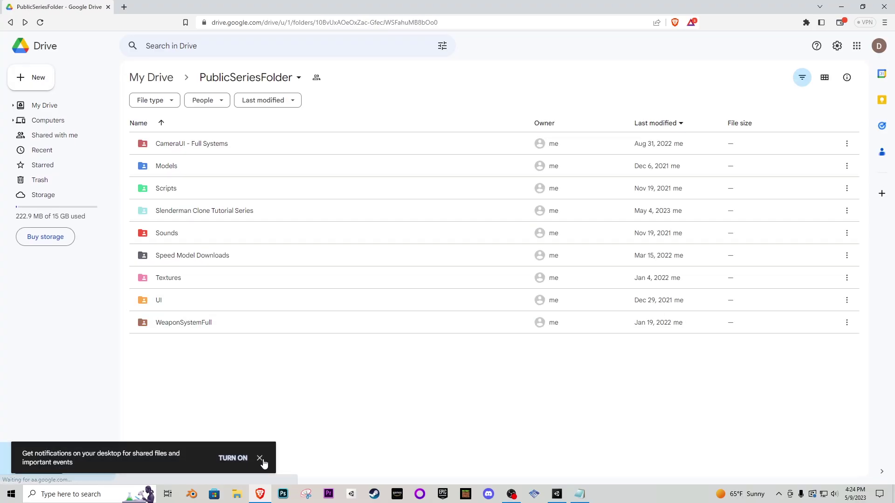
pyautogui.click(259, 458)
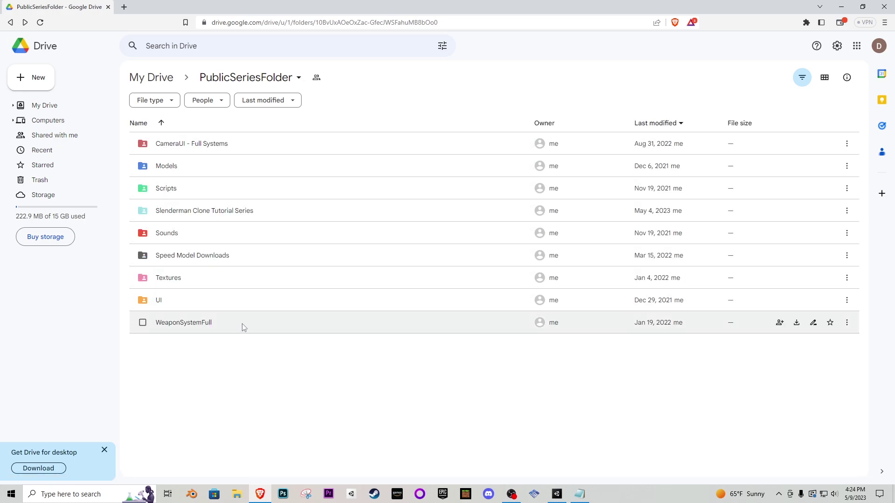
pyautogui.doubleClick(216, 211)
pyautogui.doubleClick(200, 144)
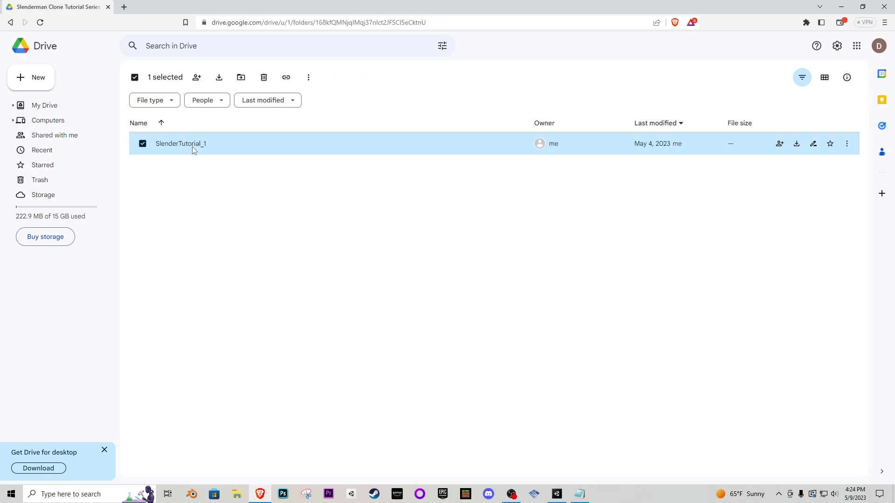
pyautogui.doubleClick(196, 189)
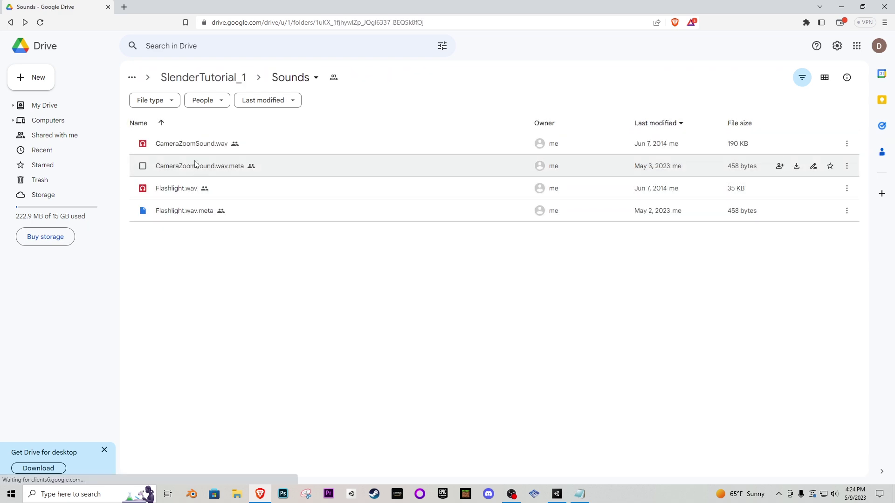
# Go back to open the Models folder, then switch over to Discord
pyautogui.hotkey('alt', 'Left')
pyautogui.hotkey('alt', 'Left')
pyautogui.hotkey('alt', 'Left')
pyautogui.doubleClick(187, 168)
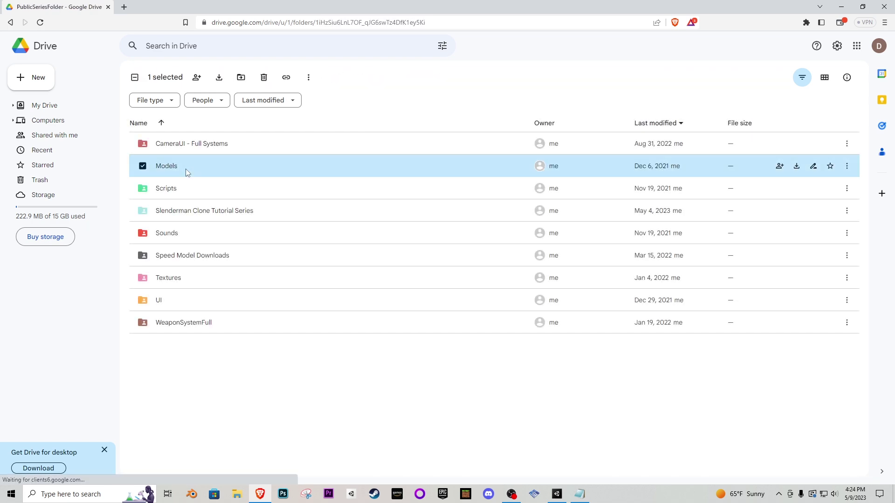
pyautogui.hotkey('alt', 'Tab')
# Scroll through the recent messages in Discord's #general channel
pyautogui.scroll(15, 409, 314)
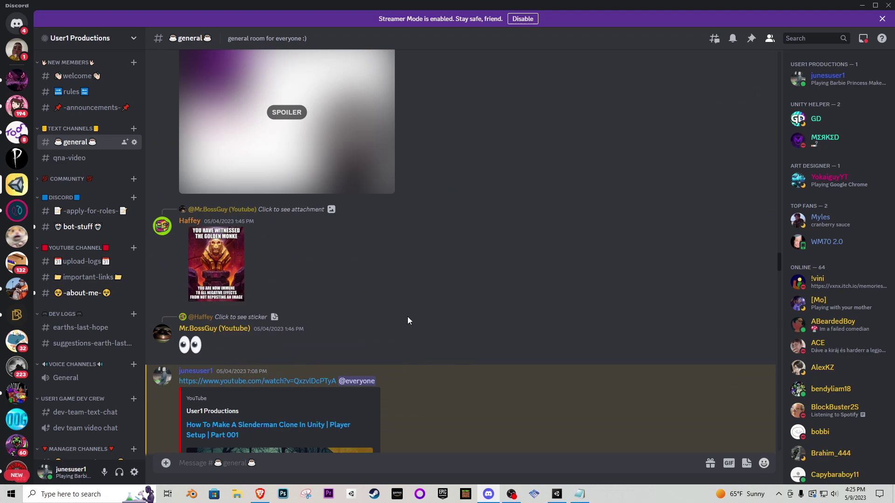
pyautogui.scroll(-15, 375, 219)
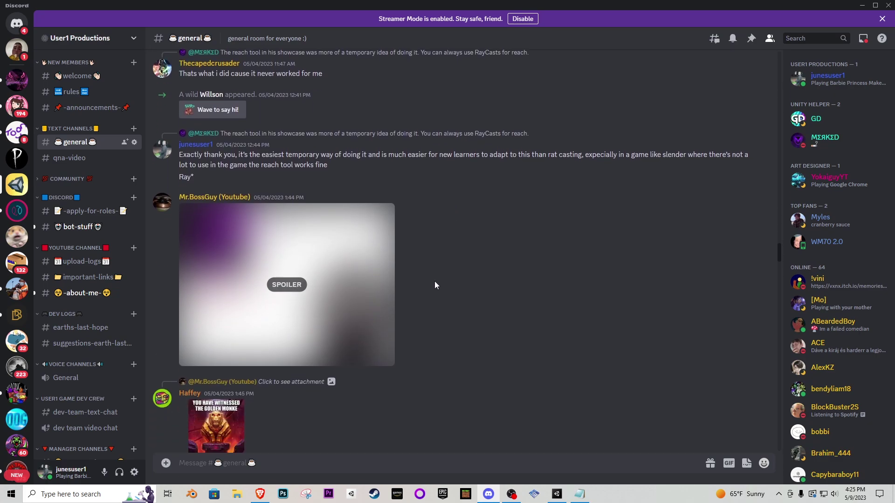
pyautogui.scroll(-15, 551, 375)
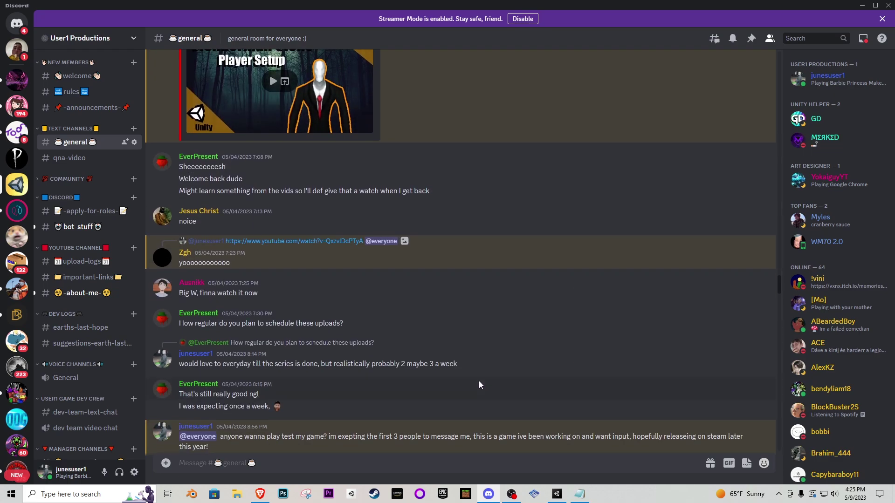
pyautogui.scroll(-15, 491, 378)
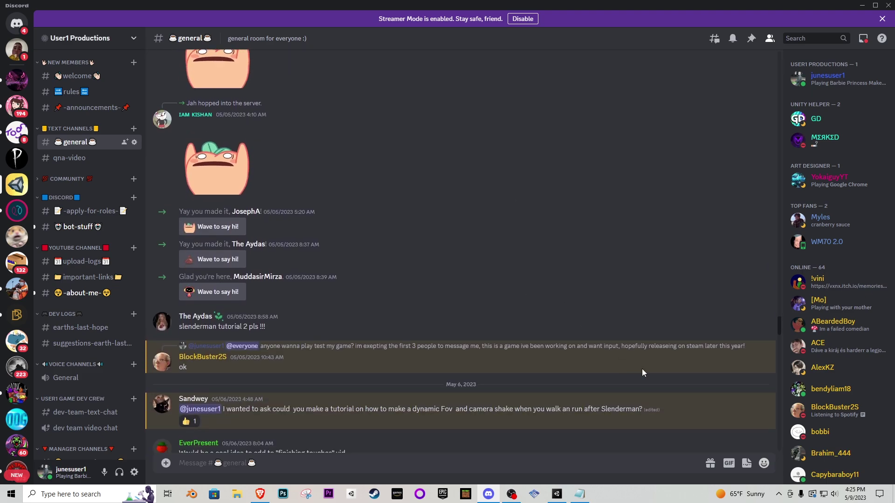
pyautogui.scroll(-15, 352, 385)
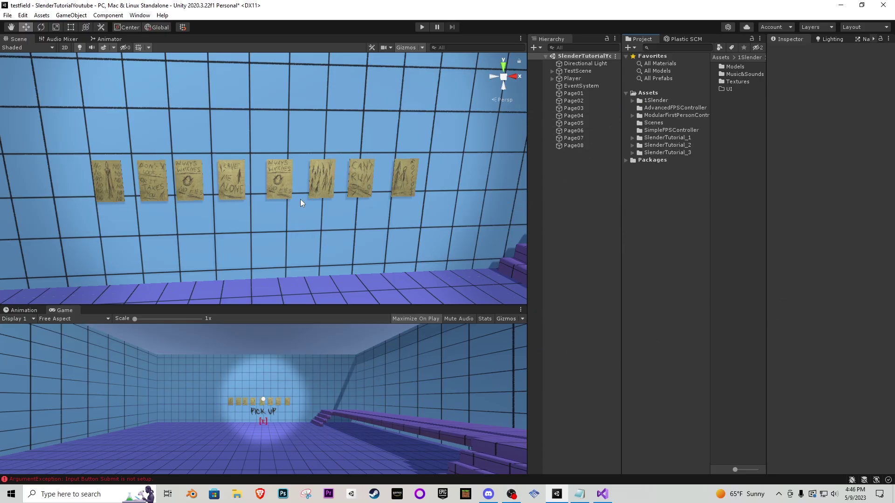
# Create a new empty object in the Hierarchy named Pages
pyautogui.moveTo(300, 199); pyautogui.dragTo(230, 183, button='right')
pyautogui.moveTo(230, 184)
pyautogui.mouseDown(button='middle')
pyautogui.moveTo(250, 213)
pyautogui.moveTo(231, 200)
pyautogui.moveTo(233, 183)
pyautogui.mouseUp(button='middle')
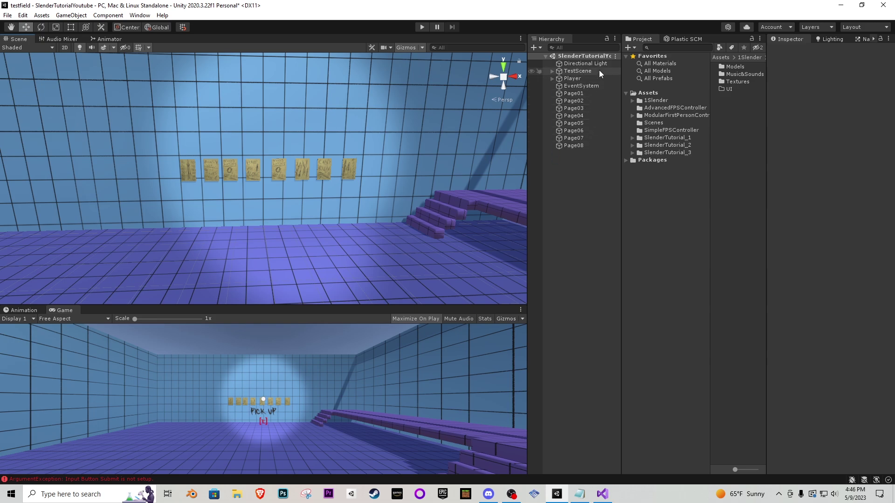
pyautogui.rightClick(567, 196)
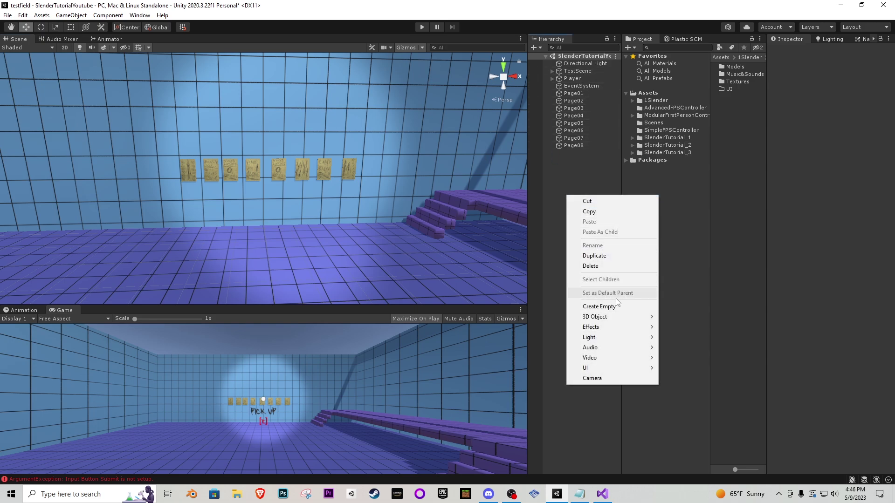
pyautogui.click(588, 304)
pyautogui.write('Pages')
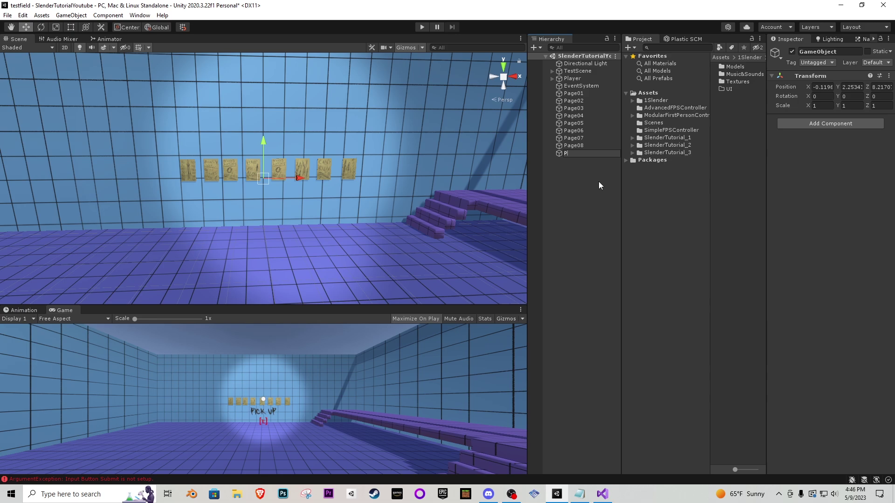
pyautogui.press('Return')
# Make Page01–Page08 children of Pages and collapse the group
pyautogui.click(573, 146)
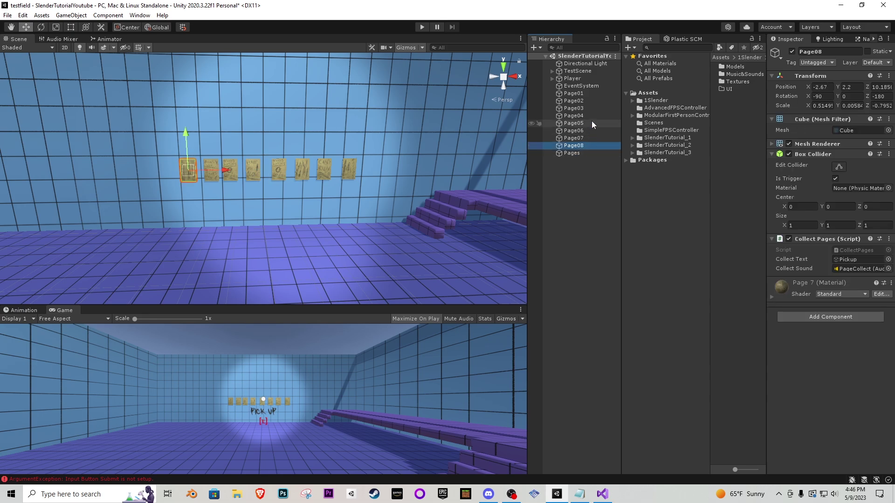
pyautogui.keyDown('shift'); pyautogui.click(578, 93); pyautogui.keyUp('shift')
pyautogui.moveTo(578, 93); pyautogui.dragTo(576, 154)
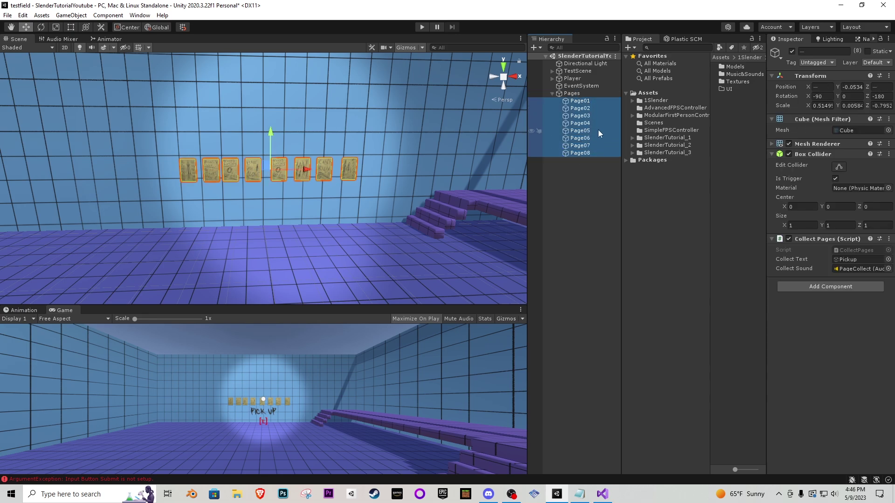
pyautogui.click(553, 93)
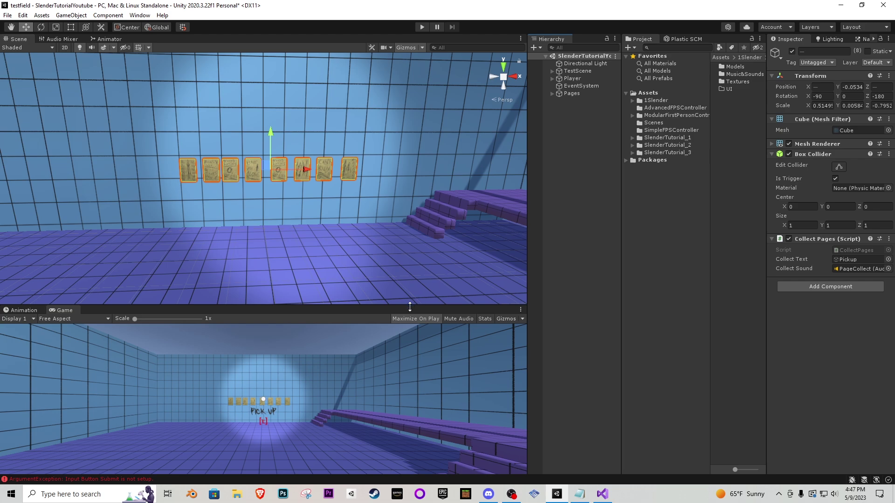
# Enlarge the Game view and add an empty PageCounter object under Player > HUD
pyautogui.moveTo(410, 307); pyautogui.dragTo(423, 108)
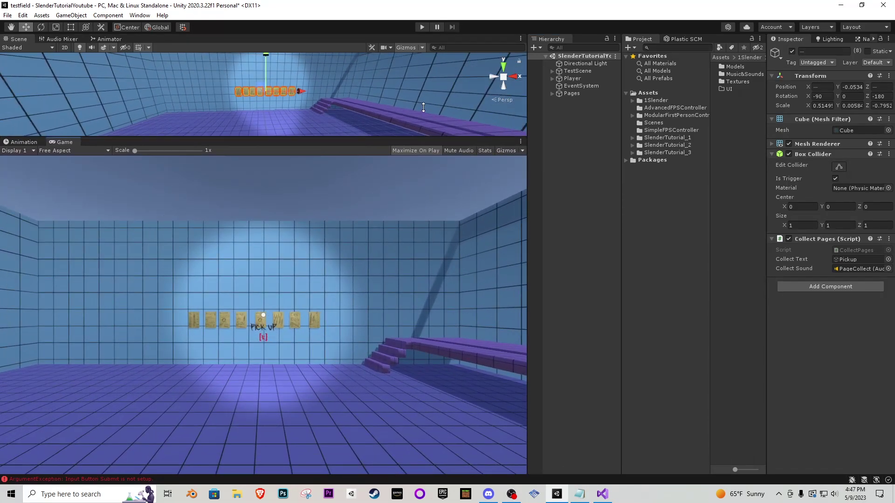
pyautogui.click(552, 78)
pyautogui.click(558, 100)
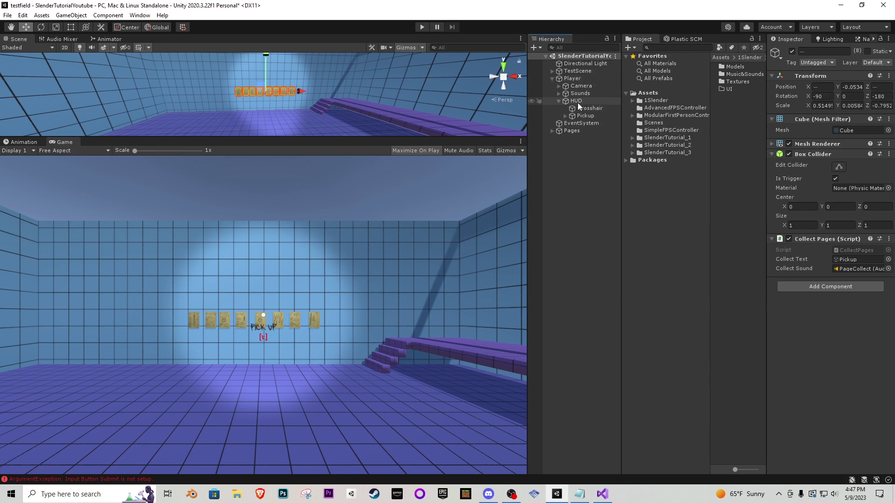
pyautogui.rightClick(578, 101)
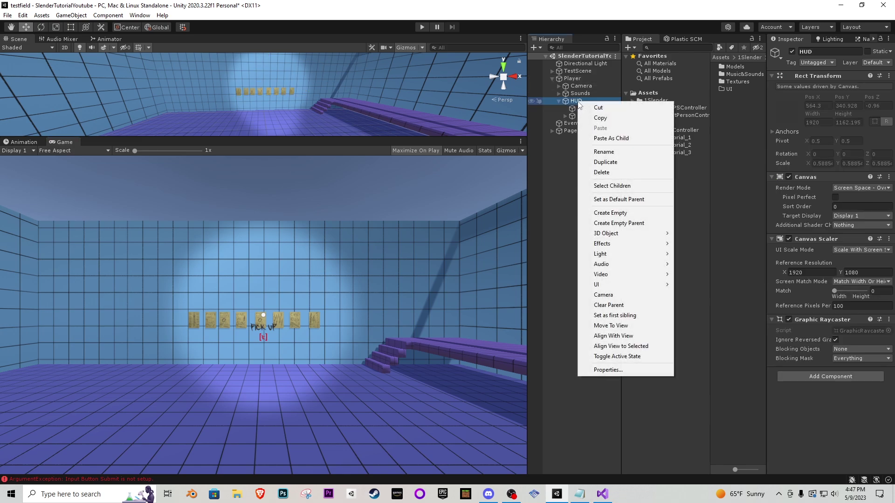
pyautogui.click(623, 213)
pyautogui.write('Page')
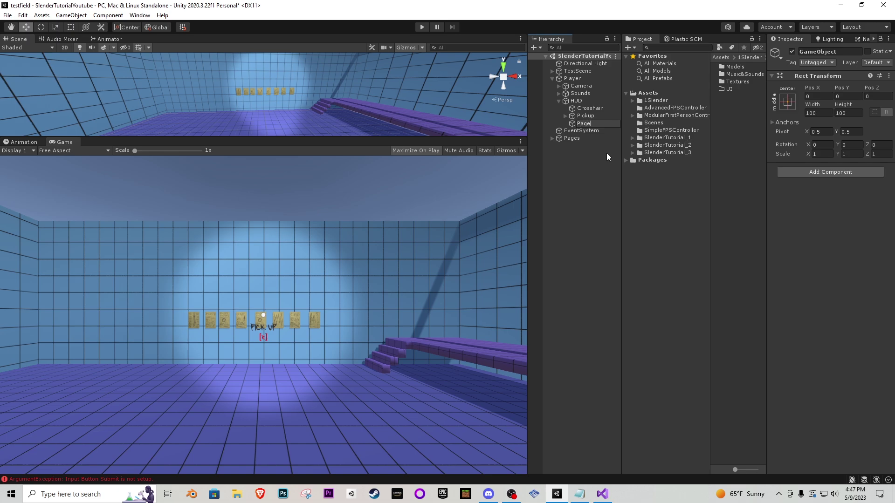
pyautogui.write('Counter')
pyautogui.press('Return')
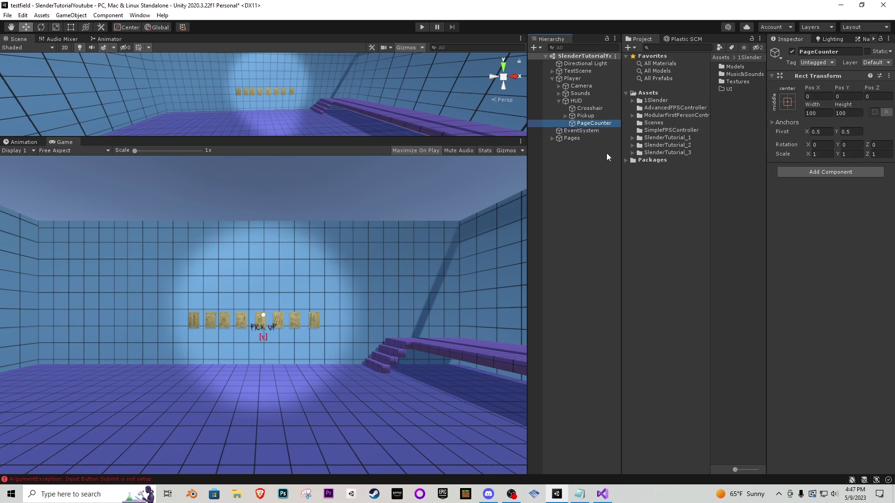
# Add a UI Raw Image child named Background under PageCounter
pyautogui.rightClick(584, 123)
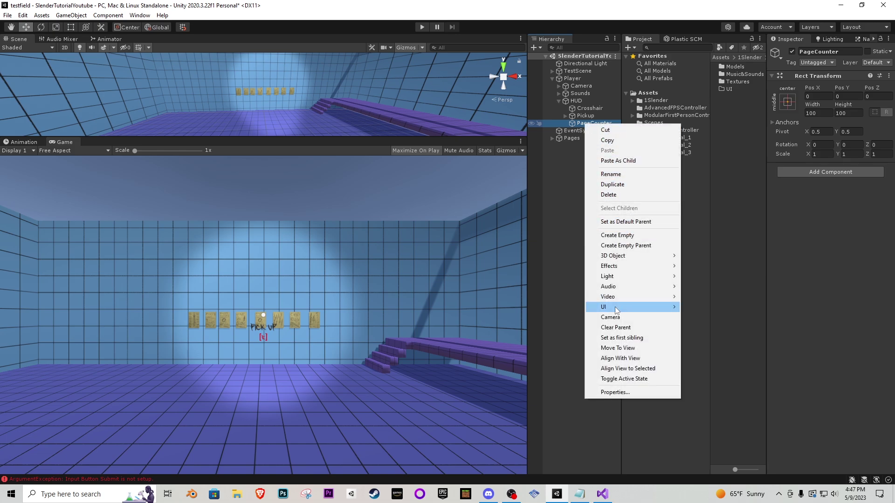
pyautogui.moveTo(616, 310)
pyautogui.click(708, 338)
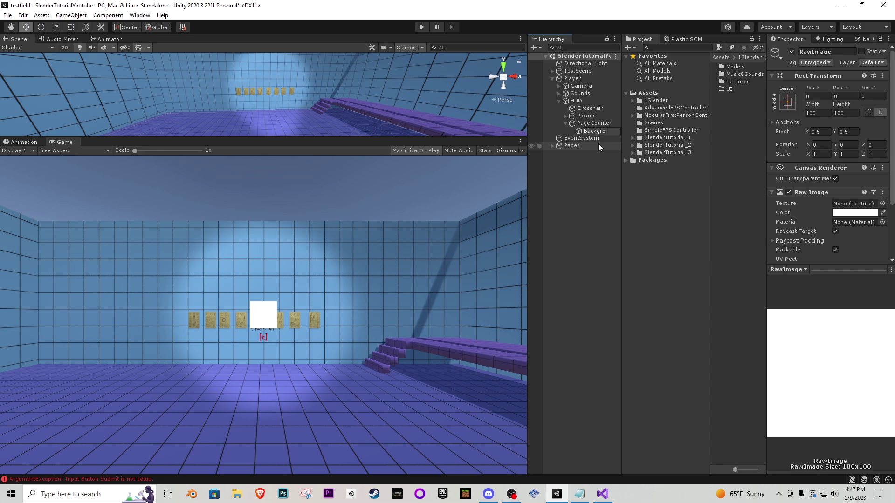
pyautogui.write('Background')
pyautogui.press('Return')
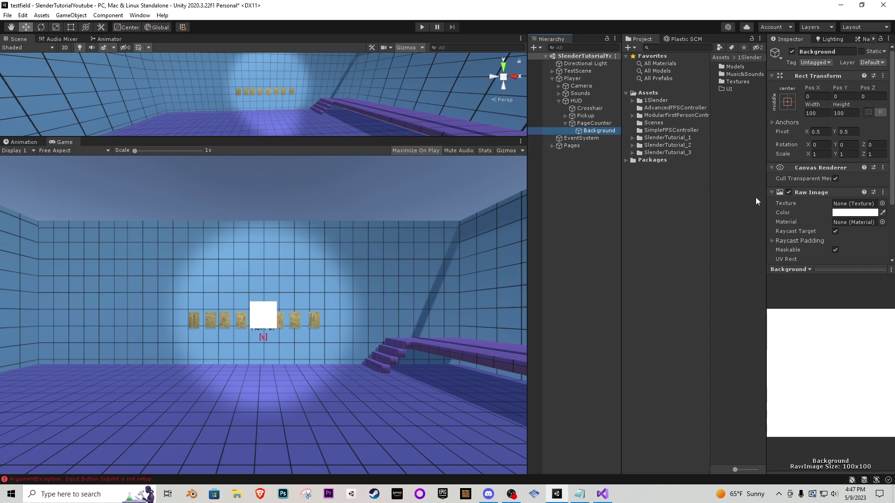
# Tint Background a semi-transparent grey and size it 300 wide by 75 high
pyautogui.click(842, 215)
pyautogui.moveTo(818, 281); pyautogui.dragTo(798, 294)
pyautogui.moveTo(851, 395); pyautogui.dragTo(834, 396)
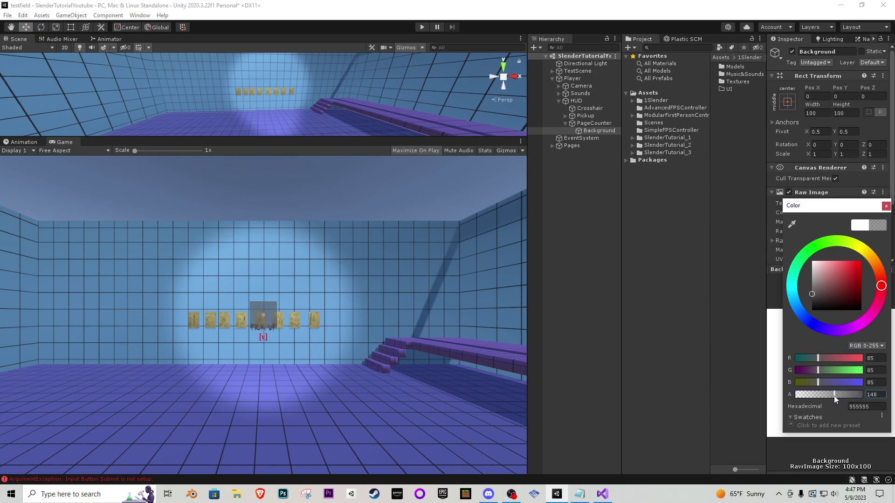
pyautogui.click(885, 206)
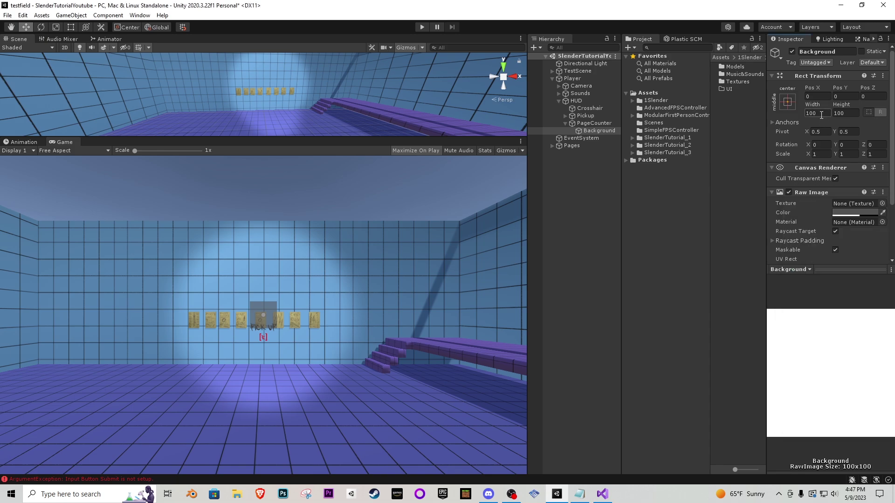
pyautogui.click(821, 113)
pyautogui.write('300')
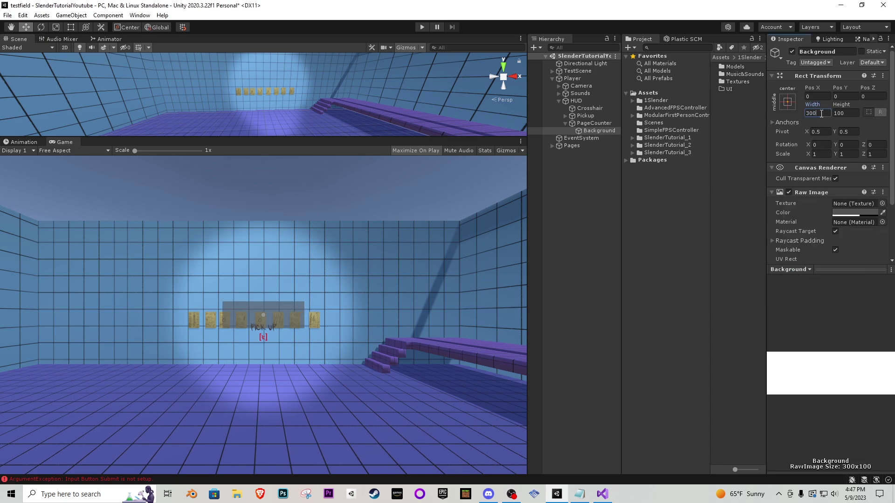
pyautogui.press('Tab')
pyautogui.write('75')
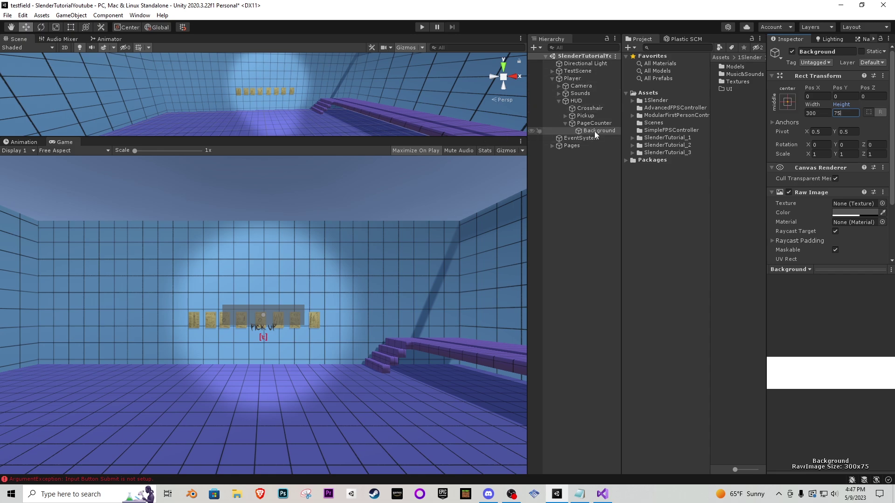
# Move the Background box to the HUD's top-left corner in the Scene view
pyautogui.doubleClick(594, 130)
pyautogui.click(509, 80)
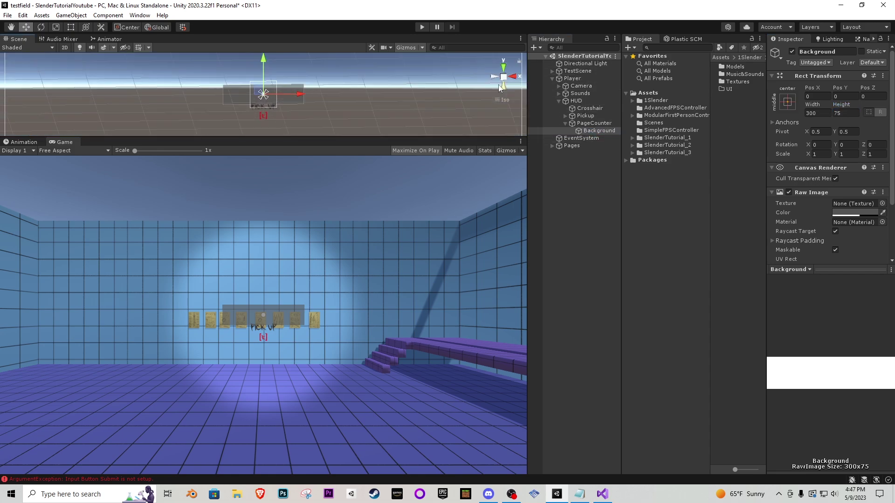
pyautogui.scroll(-3, 292, 105)
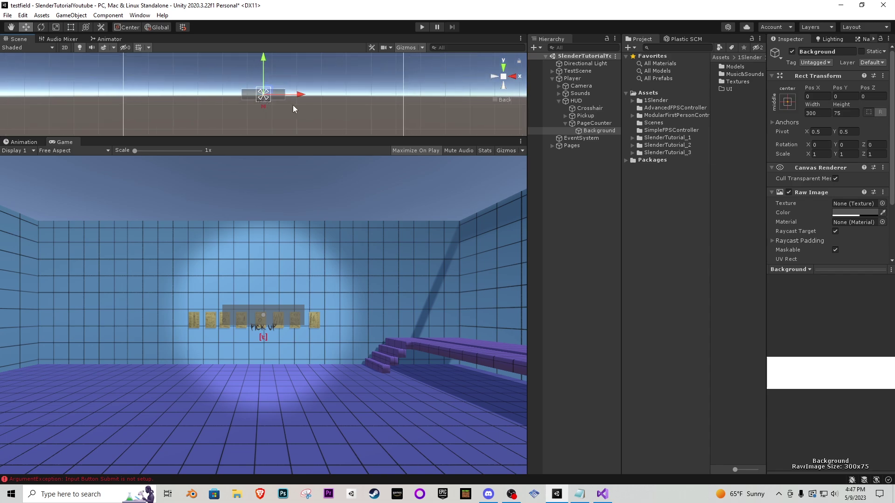
pyautogui.moveTo(289, 138); pyautogui.dragTo(295, 209)
pyautogui.scroll(-2, 283, 99)
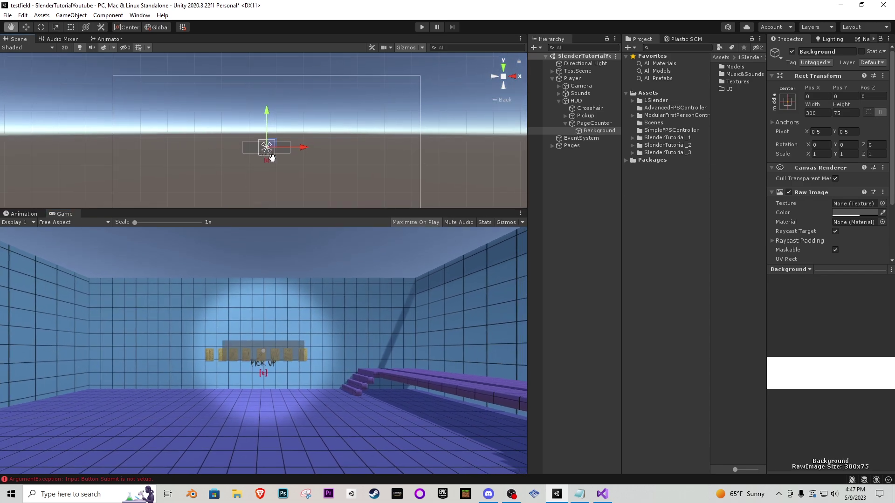
pyautogui.moveTo(271, 144); pyautogui.dragTo(157, 92)
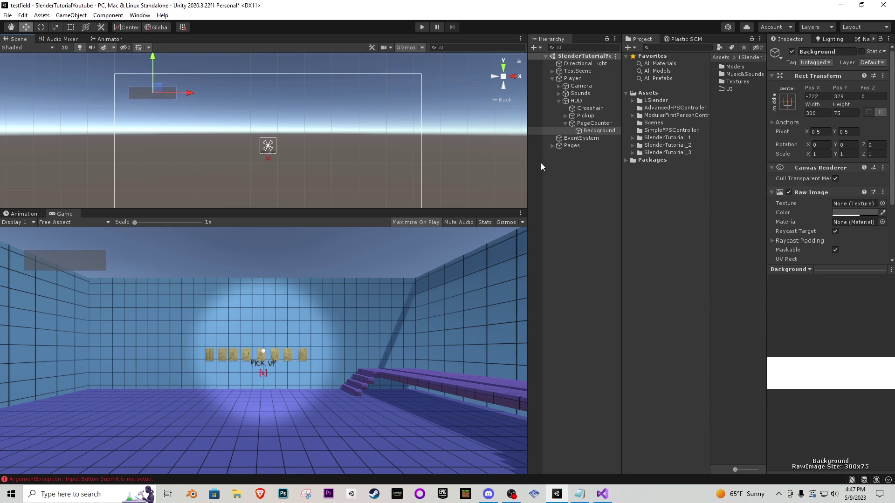
# Resize Background to width 350 and height 100
pyautogui.click(821, 115)
pyautogui.write('400')
pyautogui.press('BackSpace')
pyautogui.press('BackSpace')
pyautogui.press('BackSpace')
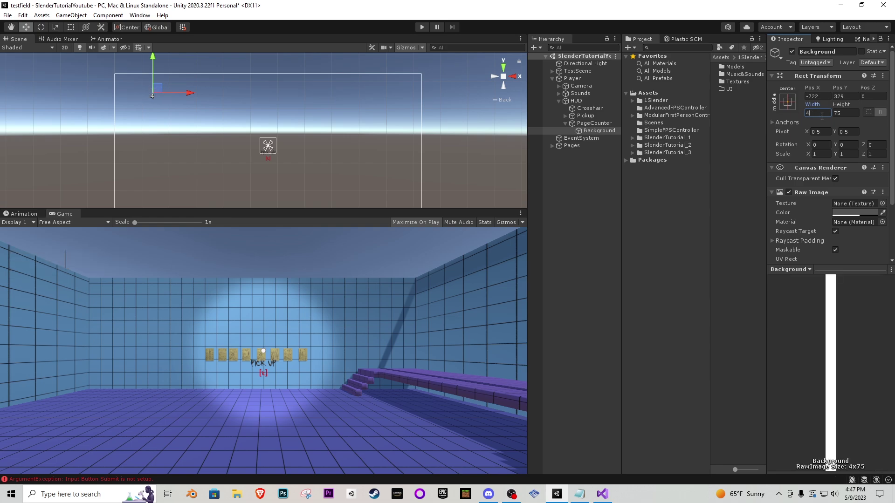
pyautogui.write('350')
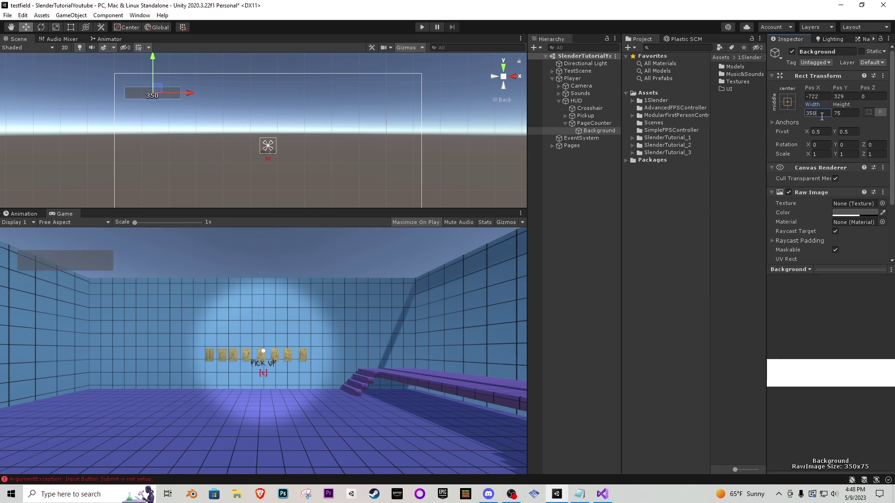
pyautogui.press('Tab')
pyautogui.write('100')
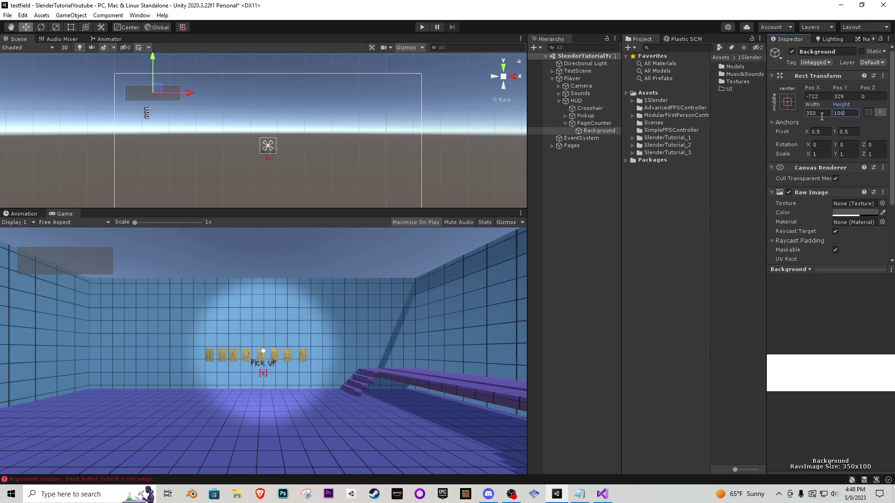
# Set the Background colour to translucent dark grey 545454 with alpha 150
pyautogui.click(855, 213)
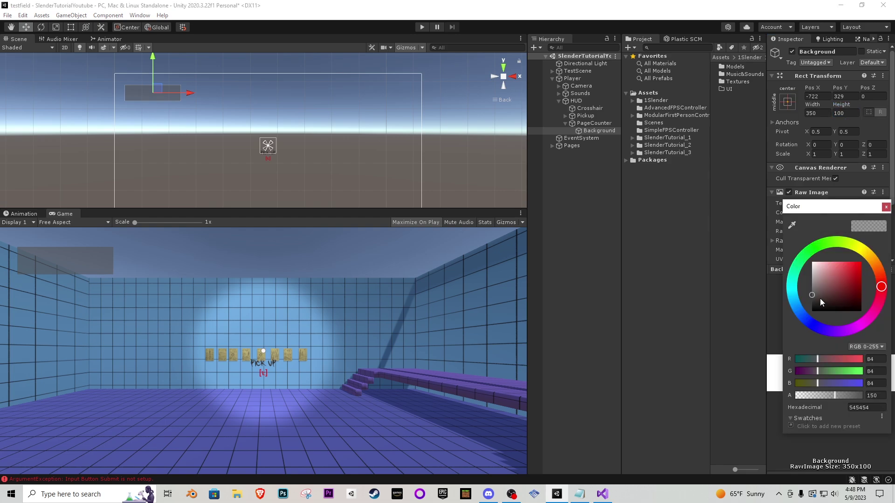
pyautogui.moveTo(815, 299); pyautogui.dragTo(810, 304)
pyautogui.click(599, 132)
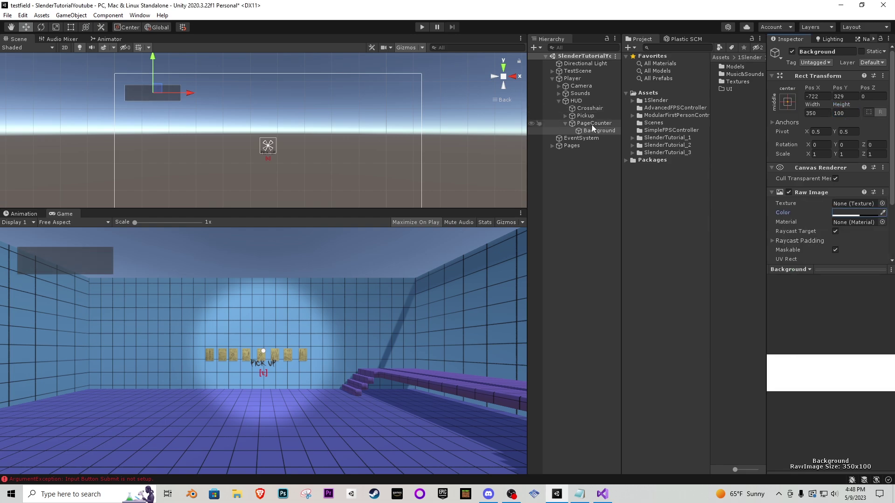
# Add a second UI Raw Image under PageCounter and clear its default name
pyautogui.rightClick(592, 124)
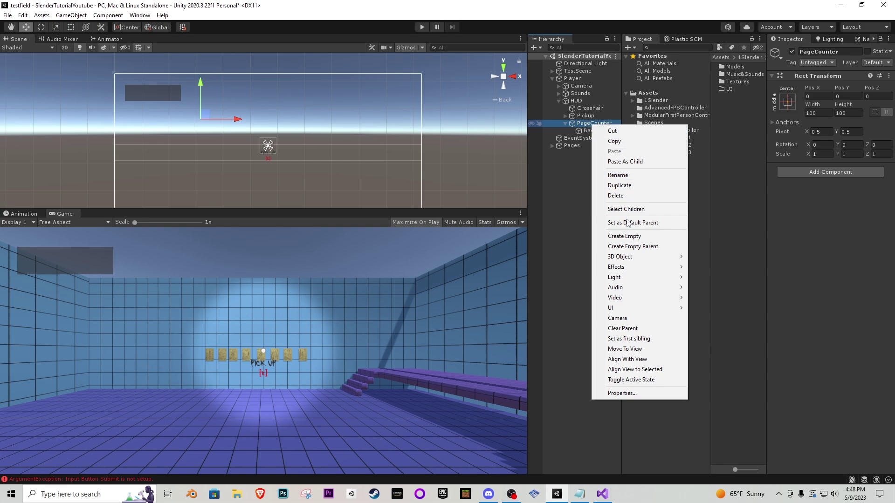
pyautogui.moveTo(677, 308)
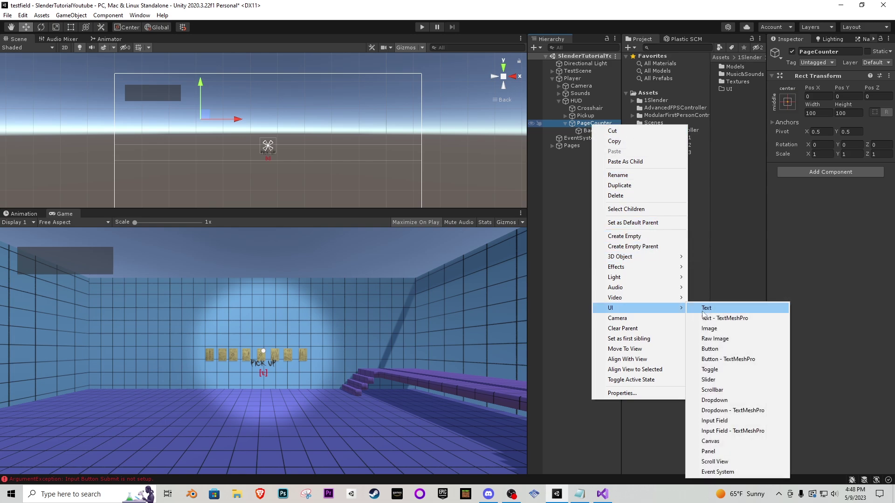
pyautogui.click(714, 339)
pyautogui.press('BackSpace')
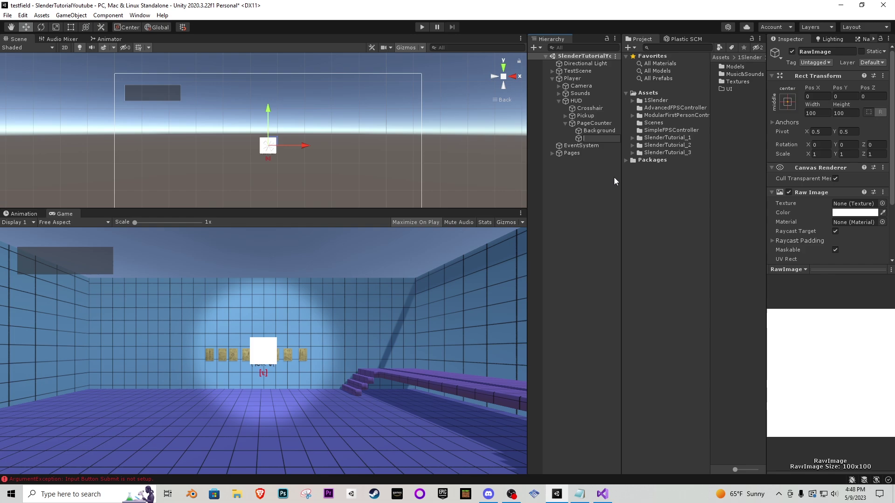
# Name the image PageCounterIcon and assign it the Page texture from SlenderTutorial_3/UI
pyautogui.write('PageCounterIcon')
pyautogui.press('Return')
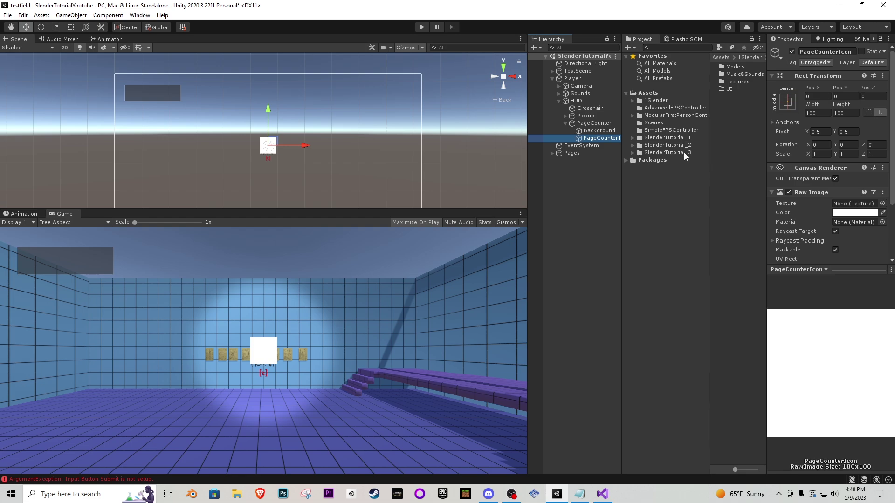
pyautogui.click(664, 153)
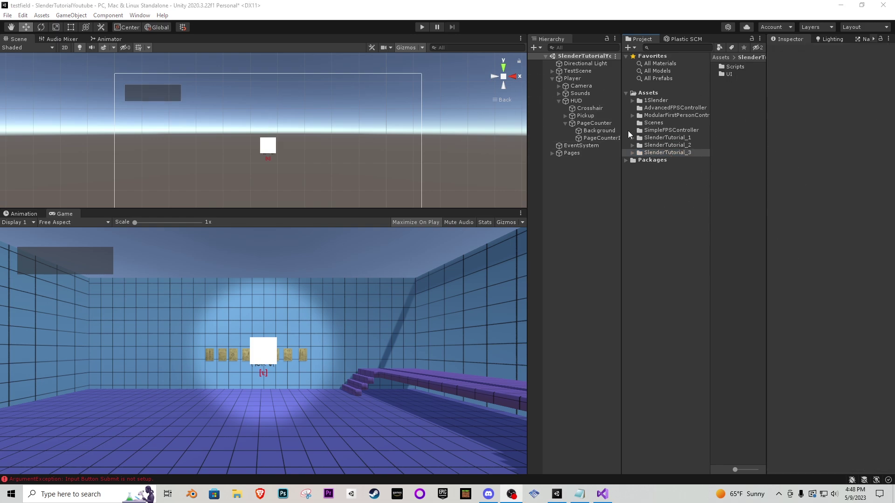
pyautogui.click(599, 138)
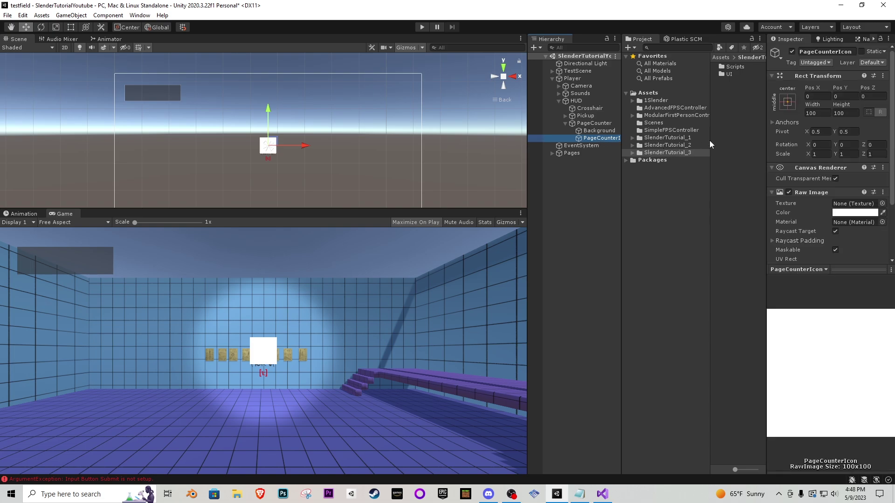
pyautogui.doubleClick(729, 74)
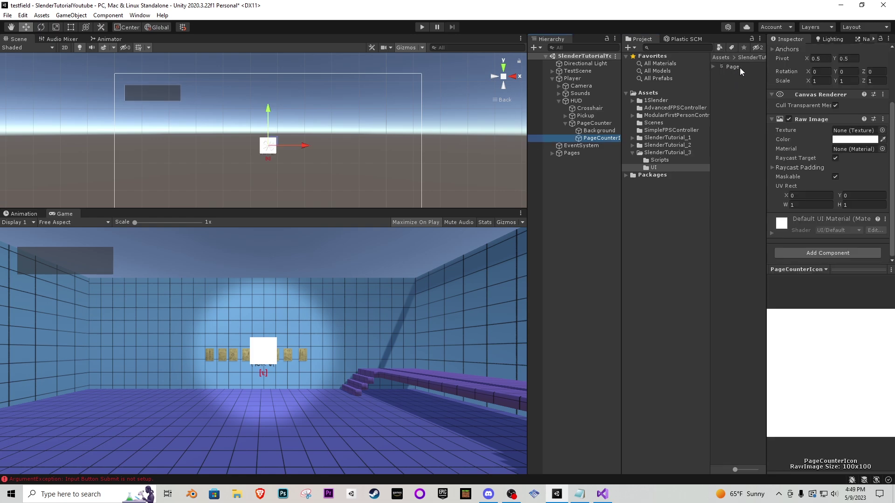
pyautogui.moveTo(739, 68); pyautogui.dragTo(856, 130)
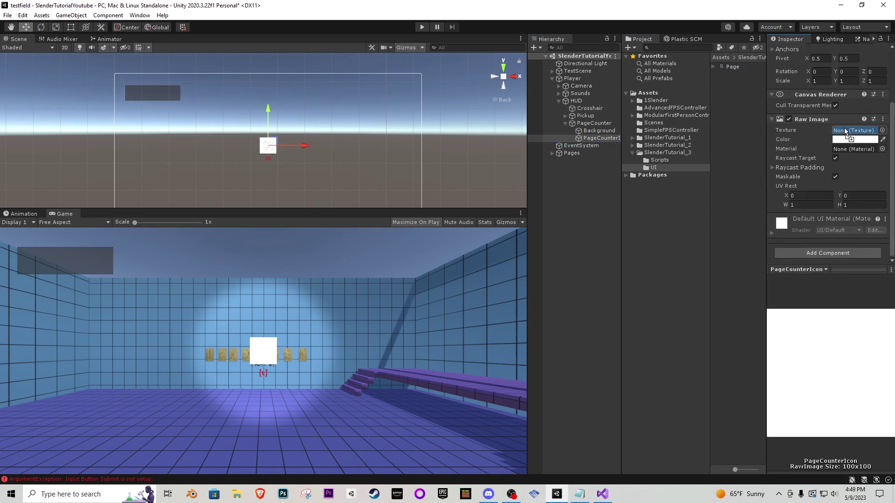
pyautogui.rightClick(591, 121)
pyautogui.click(587, 139)
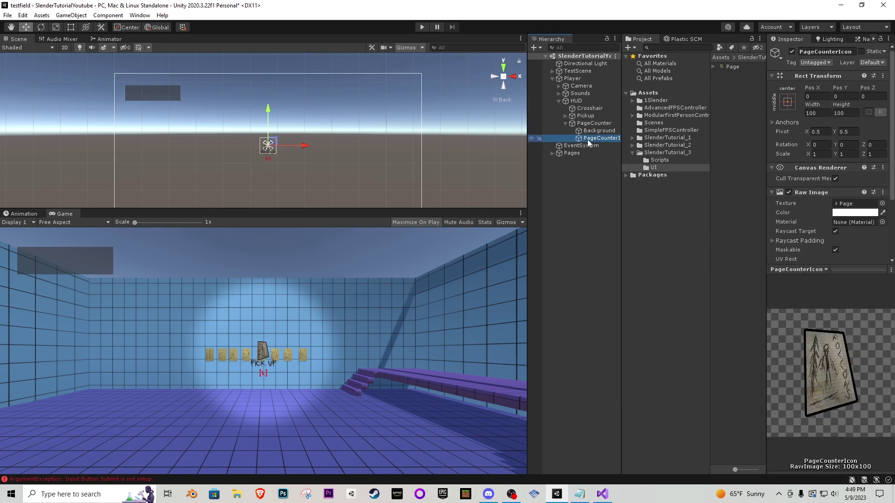
# Move PageCounterIcon into the grey HUD box in the Scene view
pyautogui.press('f')
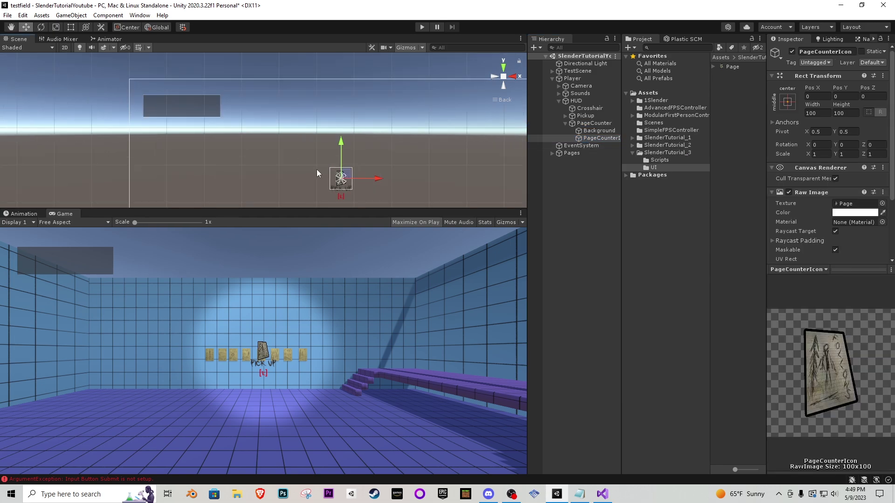
pyautogui.scroll(2, 406, 192)
pyautogui.moveTo(370, 191); pyautogui.dragTo(128, 93)
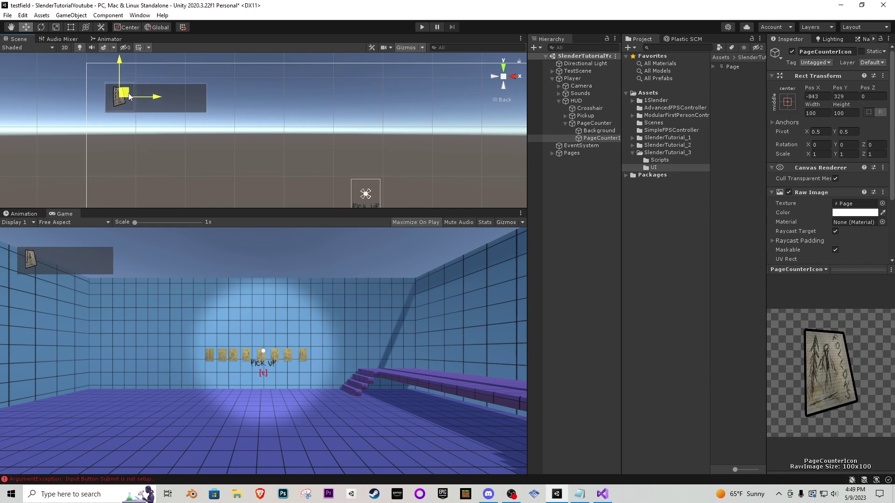
pyautogui.moveTo(128, 93); pyautogui.dragTo(219, 149, button='middle')
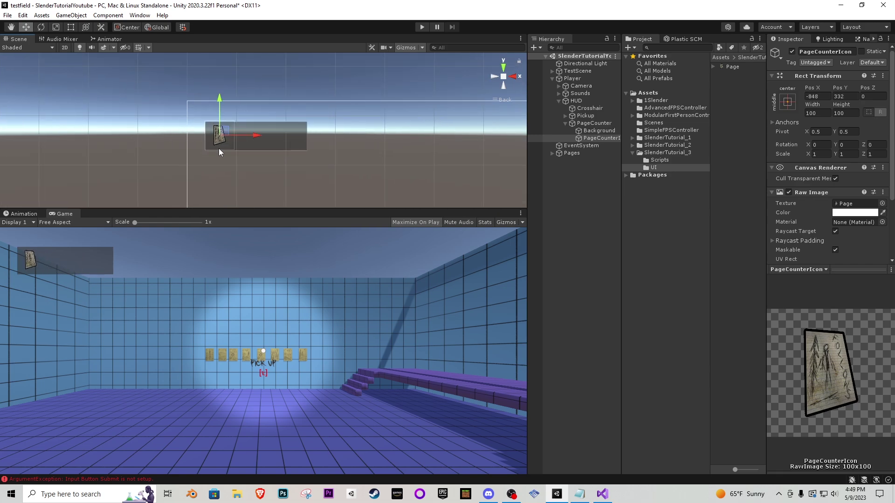
pyautogui.scroll(3, 180, 136)
# Enlarge the icon to about 230×183, nudge it into the box's left end, and enter Play mode
pyautogui.press('t')
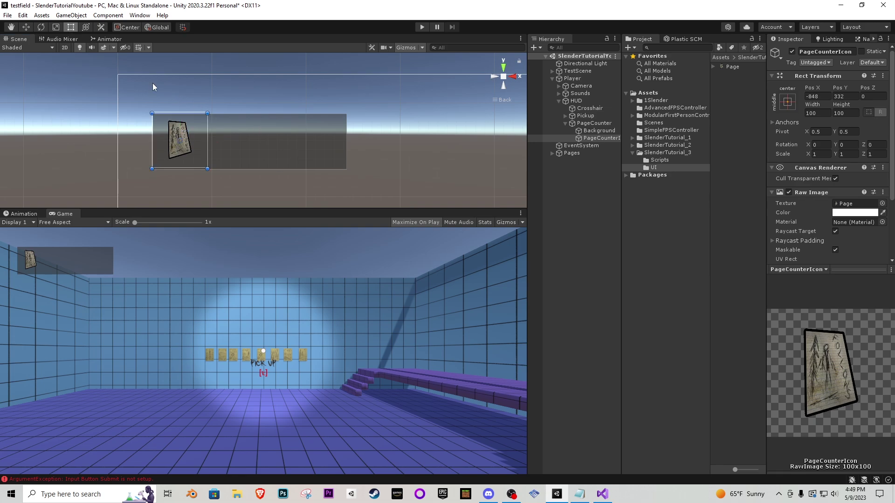
pyautogui.moveTo(207, 112); pyautogui.dragTo(280, 66)
pyautogui.press('w')
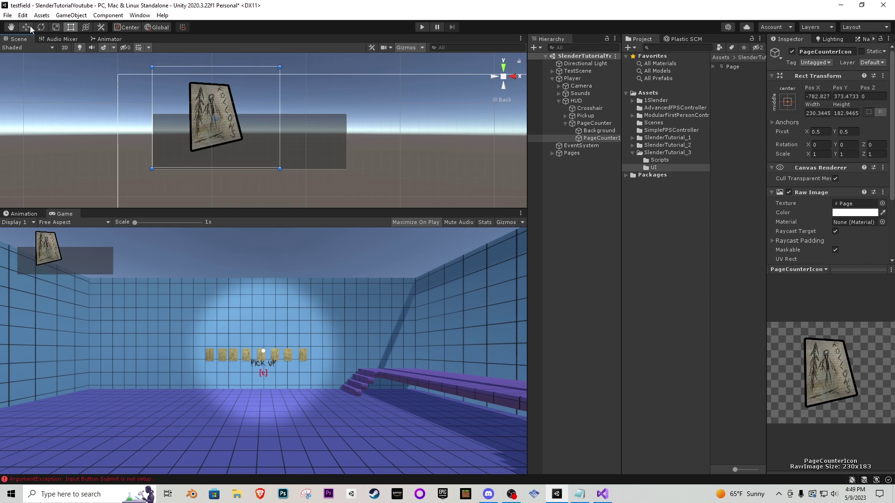
pyautogui.moveTo(222, 116); pyautogui.dragTo(204, 135)
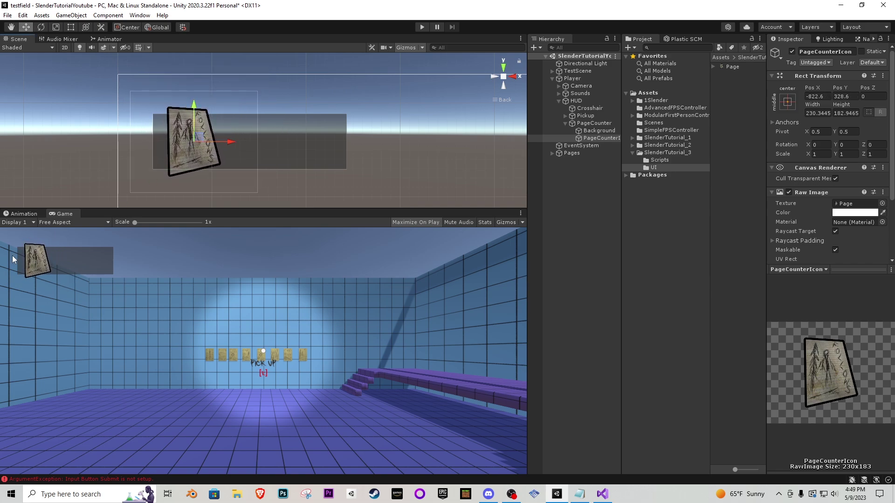
pyautogui.click(416, 89)
pyautogui.click(416, 29)
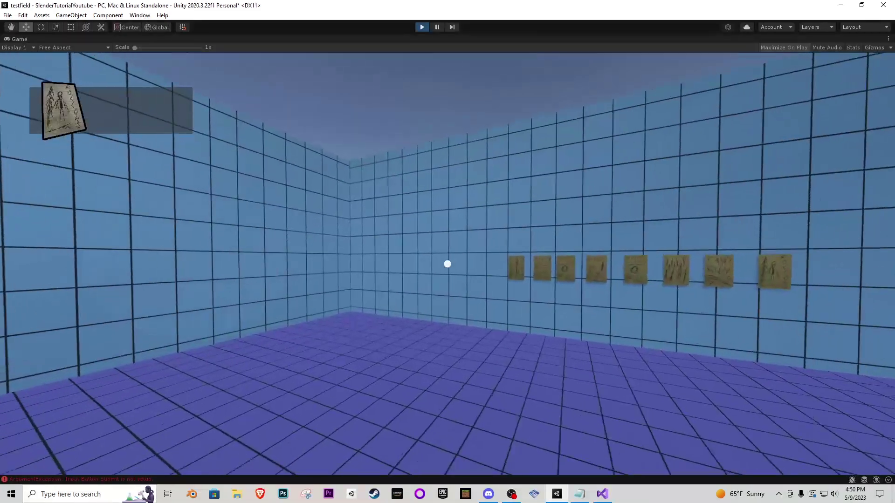
pyautogui.press('w')
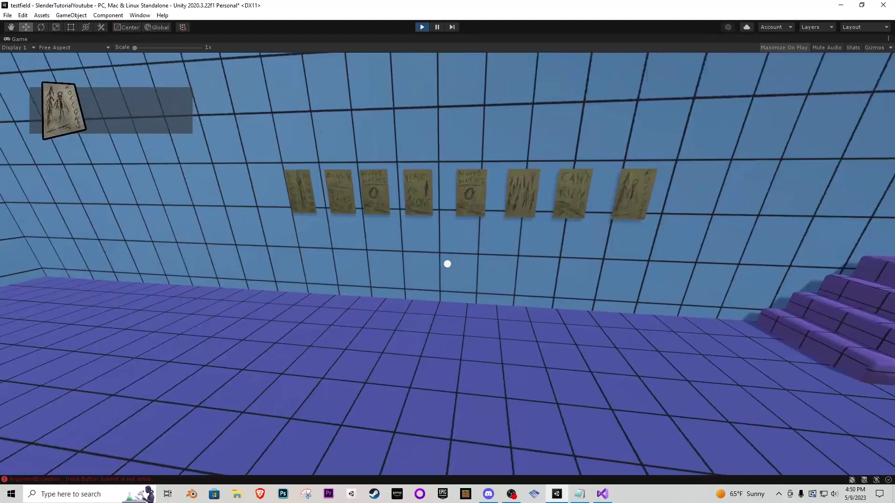
pyautogui.press('s')
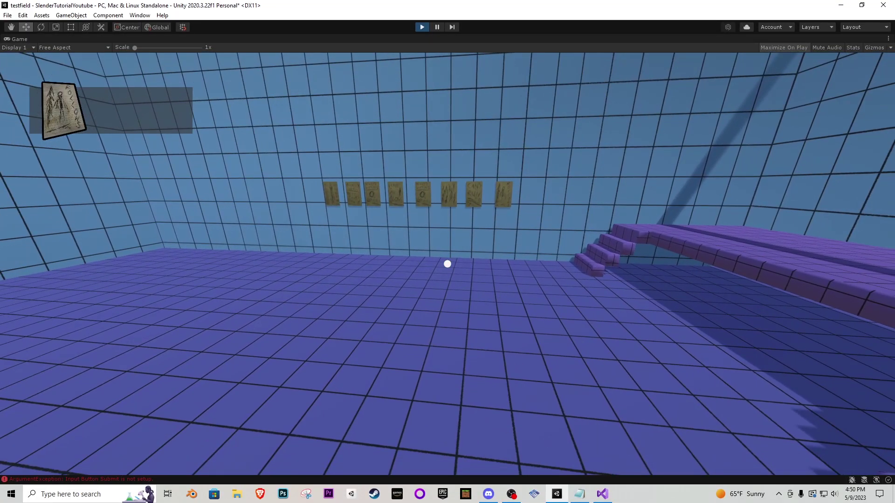
pyautogui.press('w')
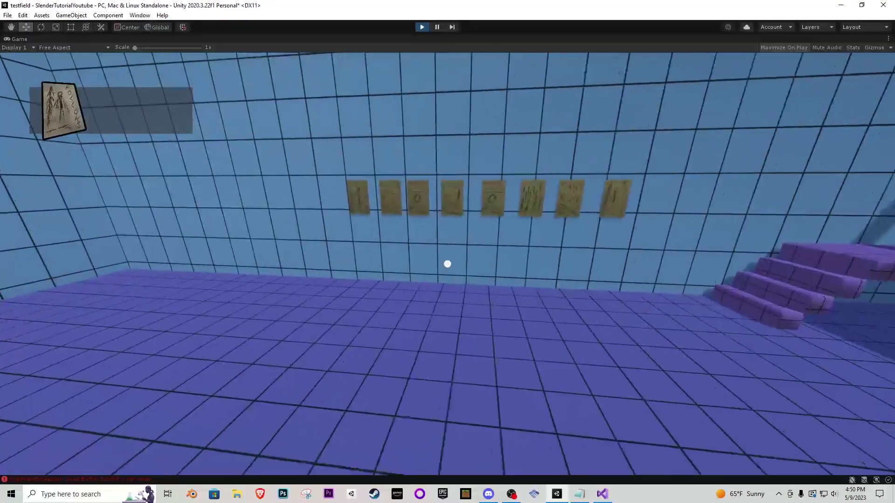
pyautogui.press('s')
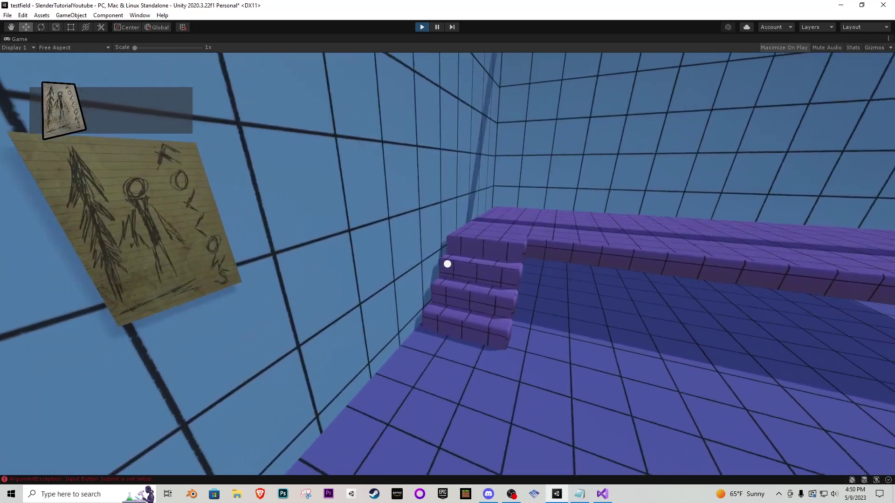
pyautogui.press('s')
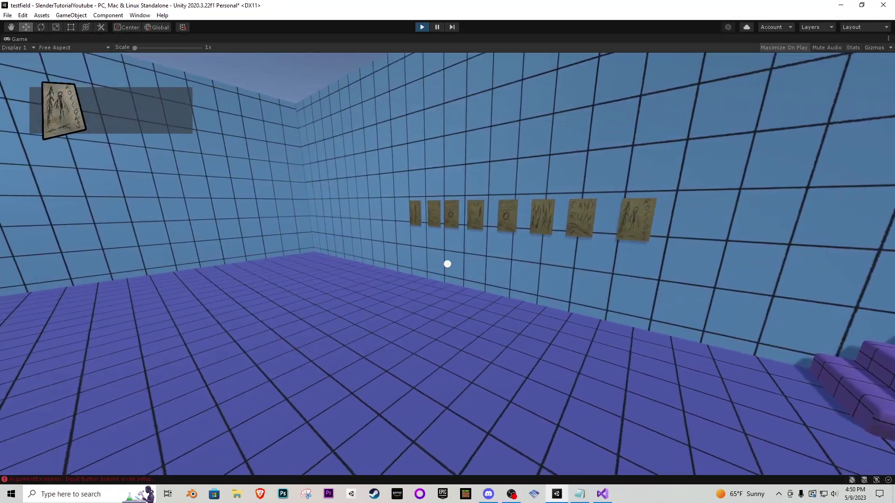
pyautogui.press('Escape')
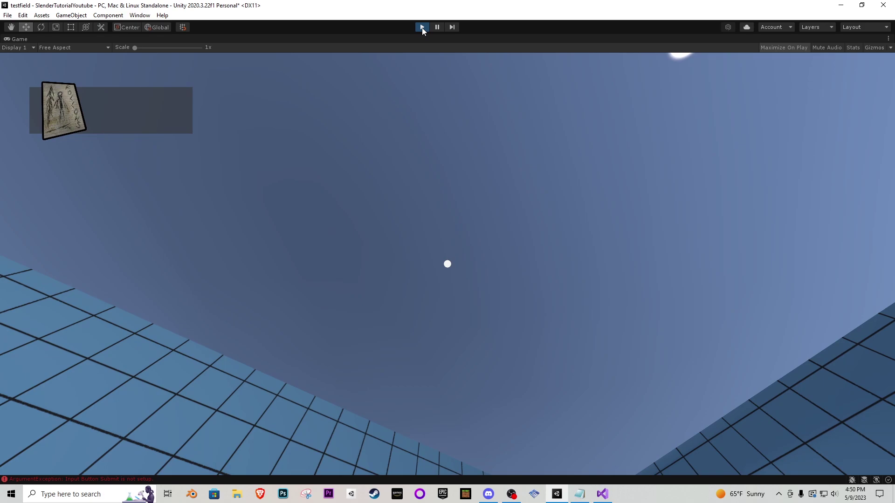
# Stop Play mode and add a UI Text child named Counter under PageCounter
pyautogui.click(421, 27)
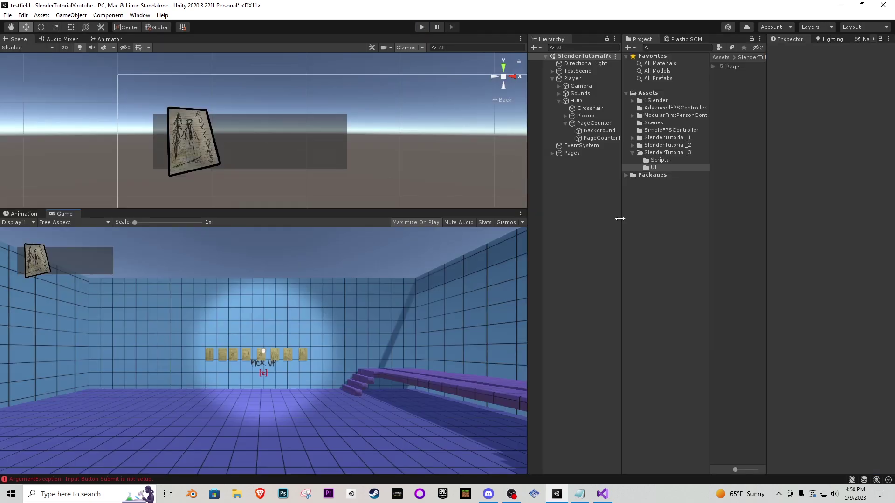
pyautogui.rightClick(591, 125)
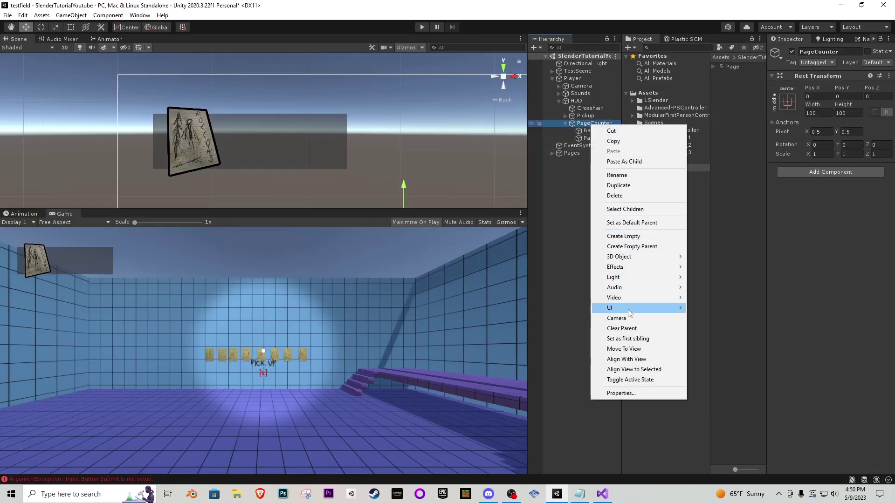
pyautogui.moveTo(627, 308)
pyautogui.click(703, 305)
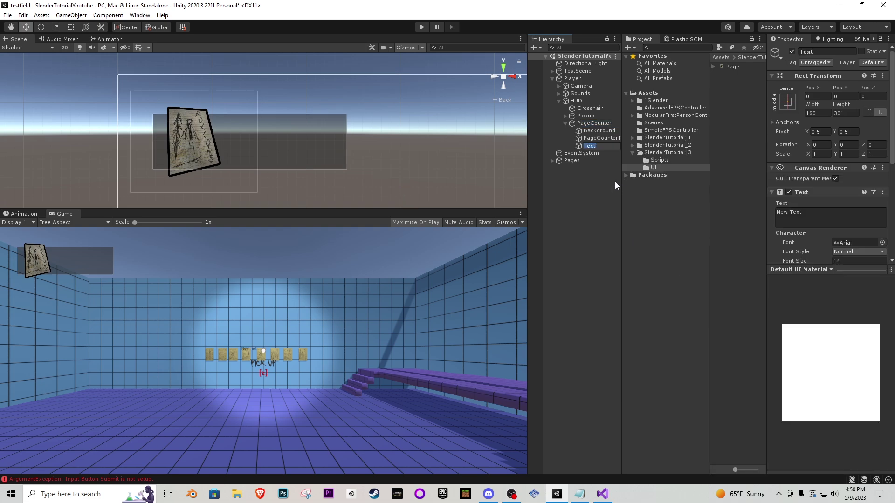
pyautogui.write('Counter')
pyautogui.press('Return')
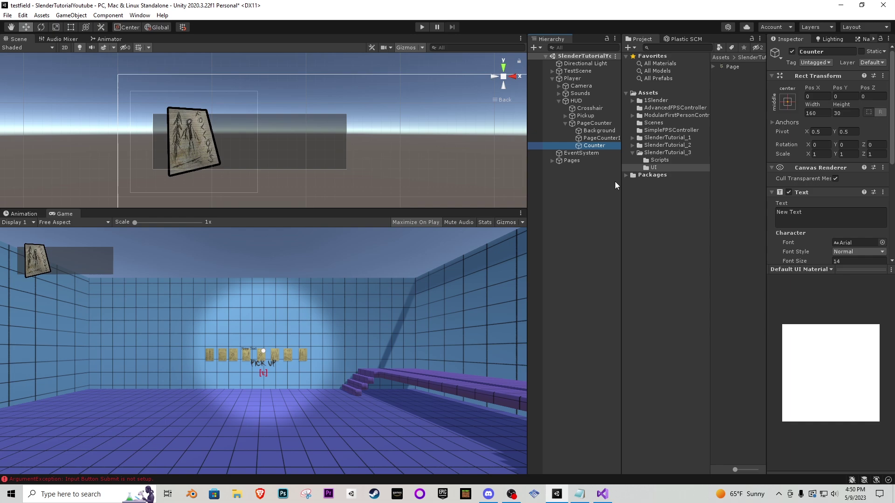
# Set the Counter's displayed text to 99/99
pyautogui.click(812, 213)
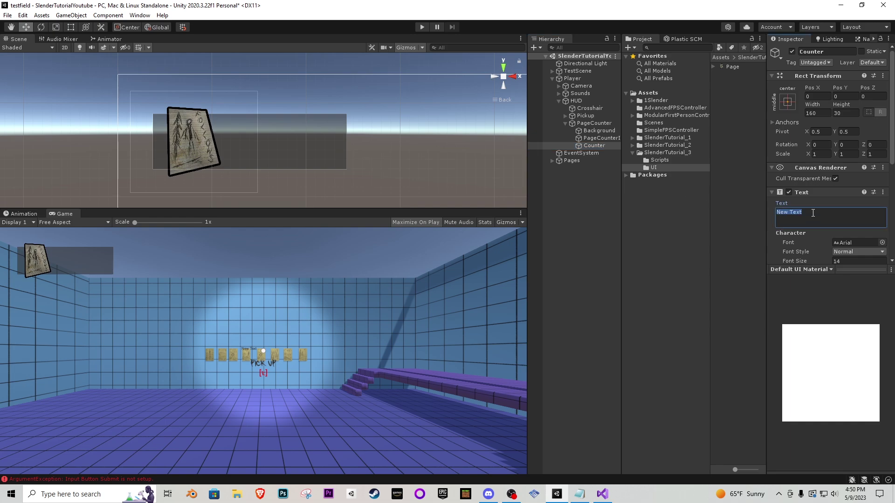
pyautogui.write('99/99')
pyautogui.scroll(-3, 827, 197)
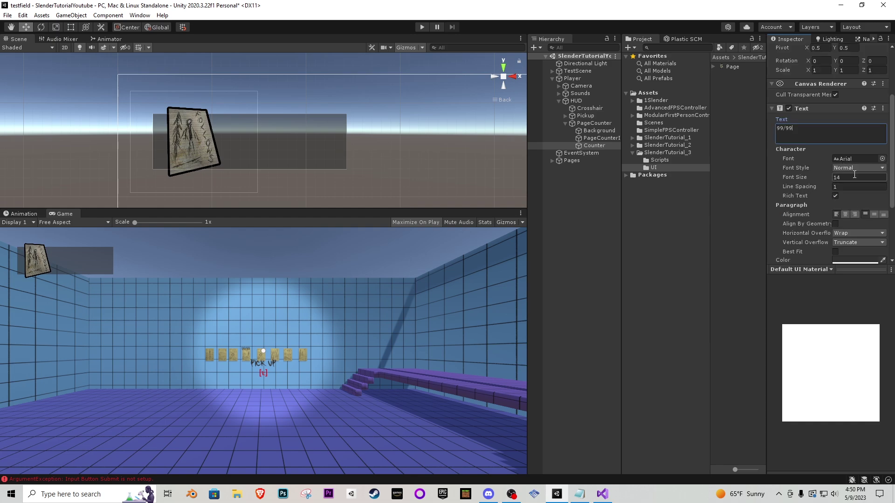
pyautogui.scroll(3, 846, 155)
# Assign the HorrorText font from SlenderTutorial_2/UI to the Counter text
pyautogui.click(673, 146)
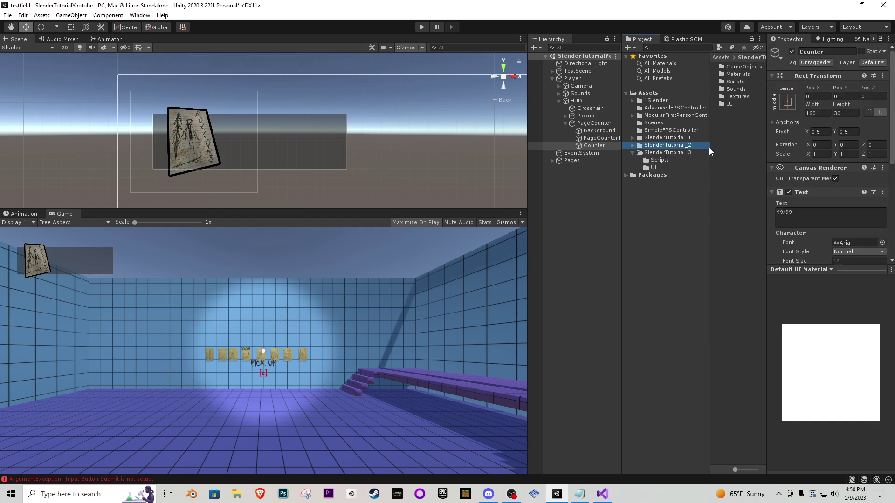
pyautogui.doubleClick(734, 105)
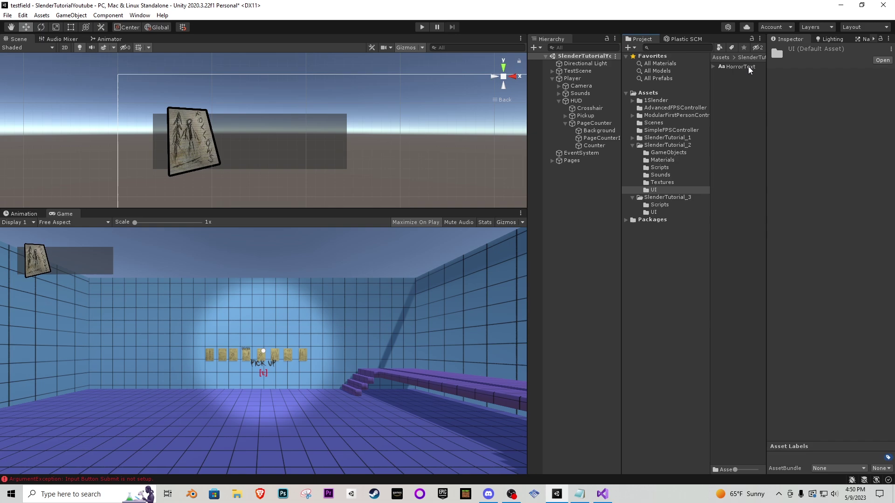
pyautogui.click(605, 147)
pyautogui.scroll(-5, 800, 139)
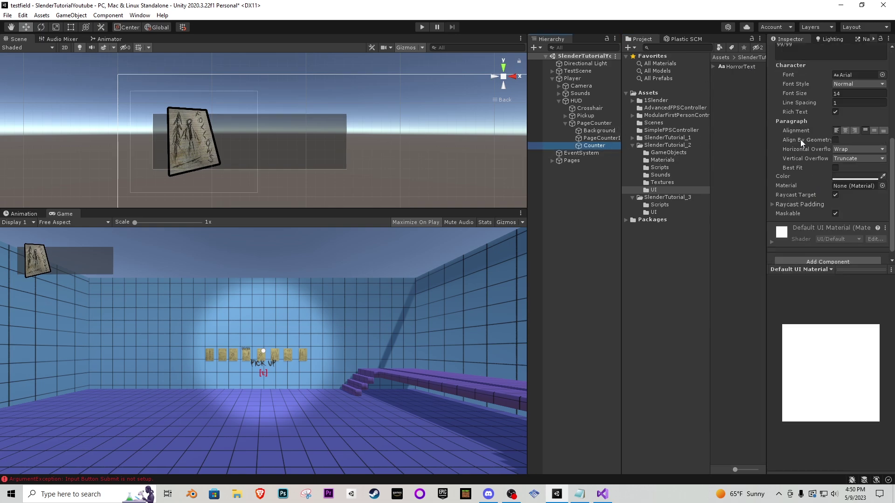
pyautogui.moveTo(743, 65); pyautogui.dragTo(857, 75)
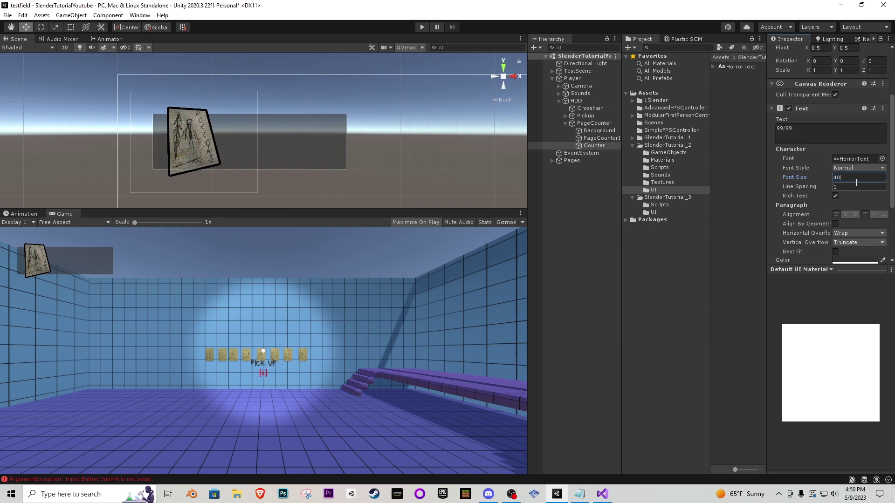
pyautogui.scroll(3, 850, 186)
# Size the Counter box 250×75 and centre its text horizontally and vertically
pyautogui.click(822, 113)
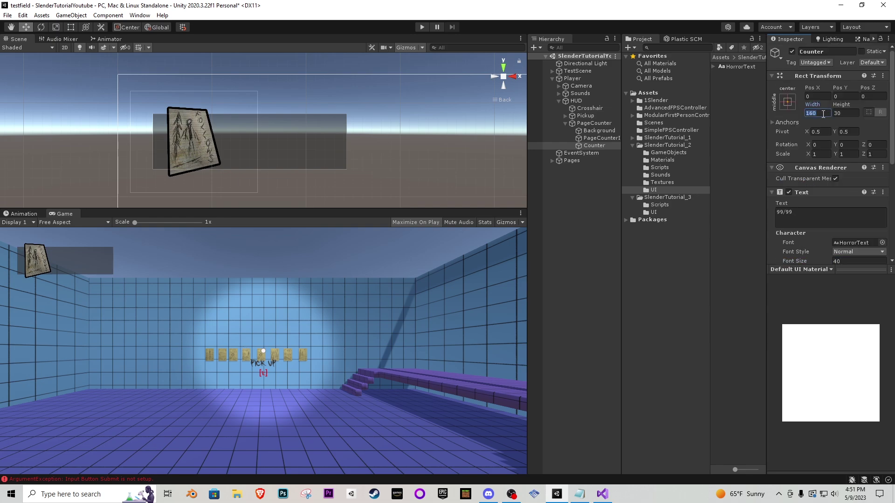
pyautogui.write('250')
pyautogui.press('Tab')
pyautogui.write('75')
pyautogui.scroll(-5, 843, 117)
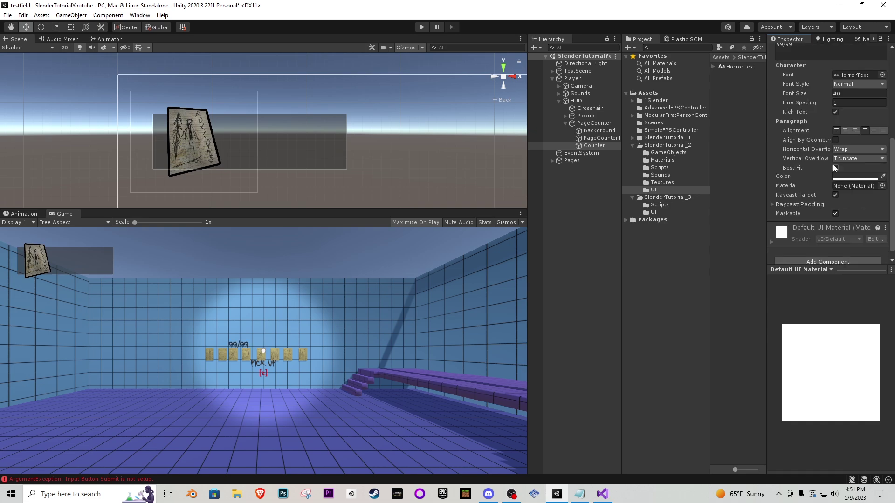
pyautogui.click(846, 130)
pyautogui.click(873, 131)
# Move the 99/99 text beside the page icon and resize its counter box
pyautogui.scroll(-3, 326, 156)
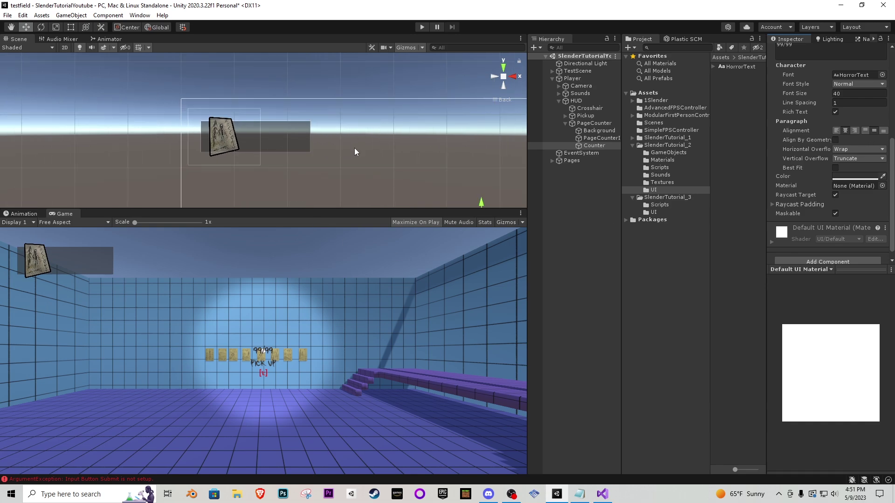
pyautogui.moveTo(356, 150); pyautogui.dragTo(308, 114, button='middle')
pyautogui.moveTo(395, 176); pyautogui.dragTo(186, 77)
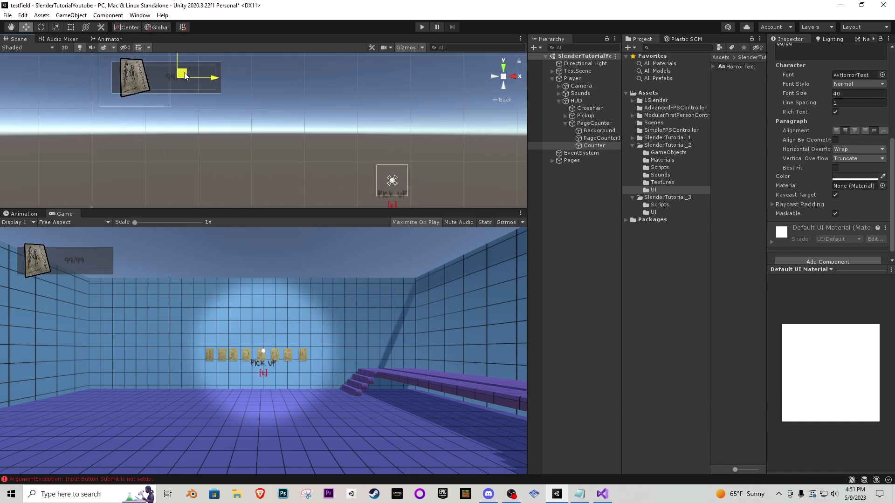
pyautogui.scroll(4, 175, 131)
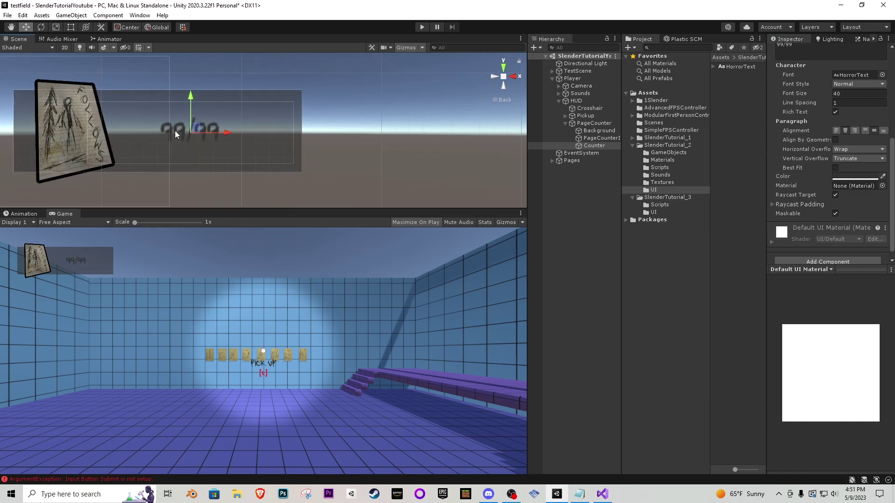
pyautogui.click(70, 27)
pyautogui.moveTo(347, 117); pyautogui.dragTo(355, 103)
pyautogui.moveTo(144, 124); pyautogui.dragTo(173, 125)
pyautogui.moveTo(261, 176); pyautogui.dragTo(262, 185)
# Make the counter text white at font size 60 and re-fit its box around it
pyautogui.click(854, 176)
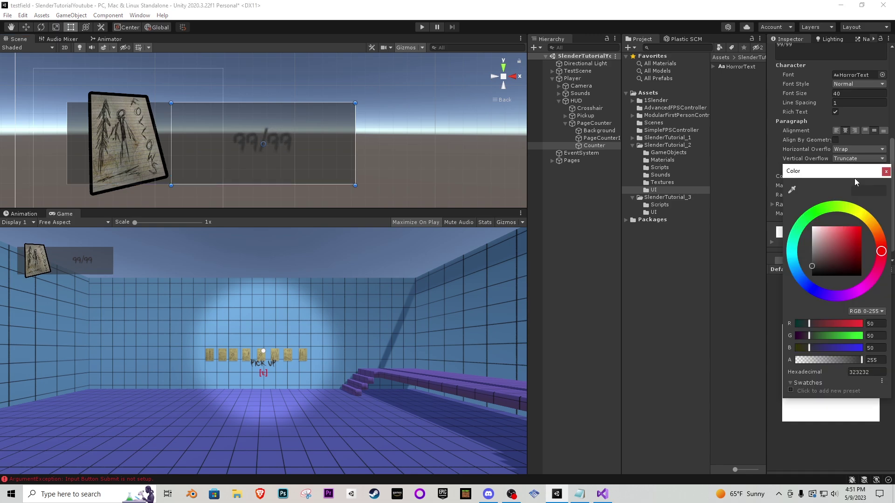
pyautogui.moveTo(835, 250)
pyautogui.mouseDown()
pyautogui.moveTo(804, 276)
pyautogui.moveTo(793, 223)
pyautogui.mouseUp()
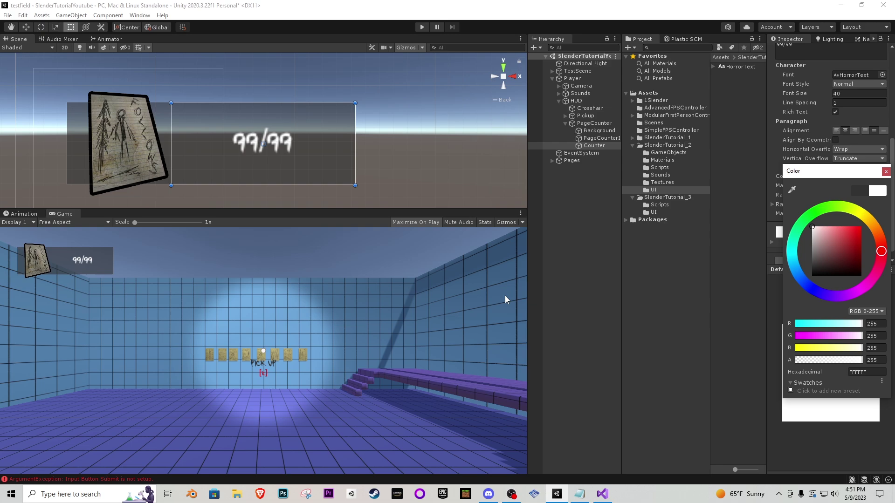
pyautogui.click(885, 171)
pyautogui.click(847, 94)
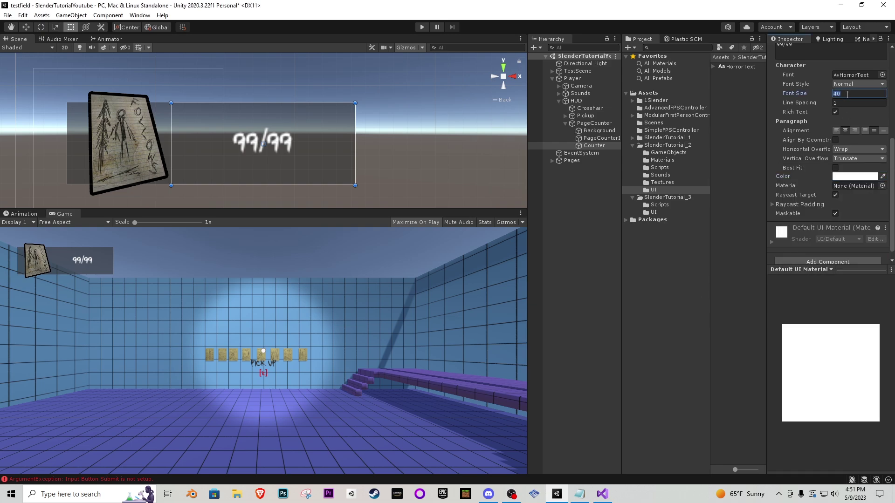
pyautogui.write('55')
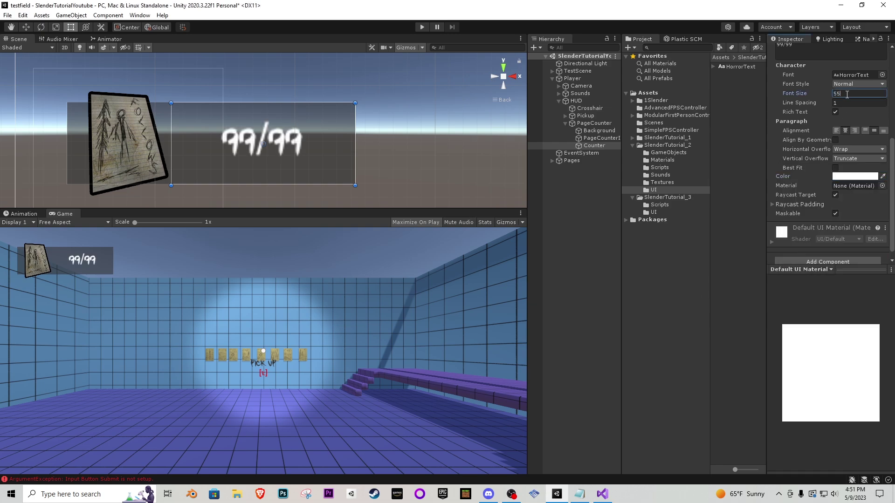
pyautogui.press('BackSpace')
pyautogui.press('BackSpace')
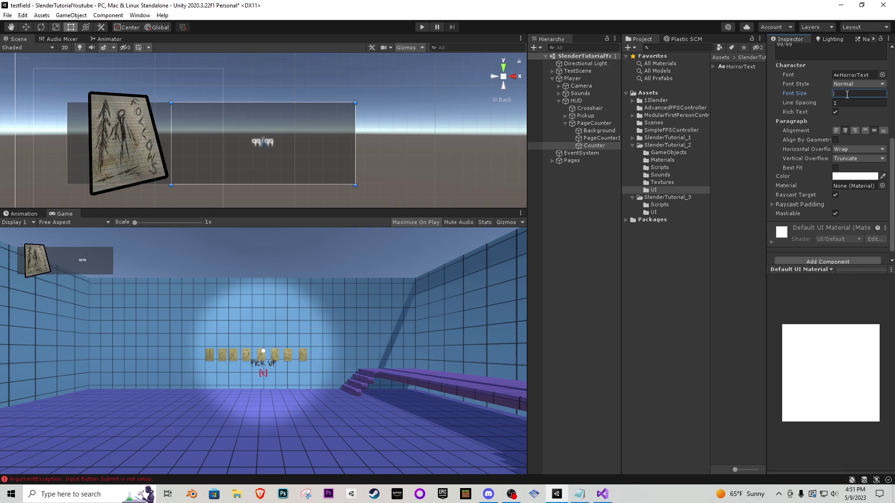
pyautogui.write('60')
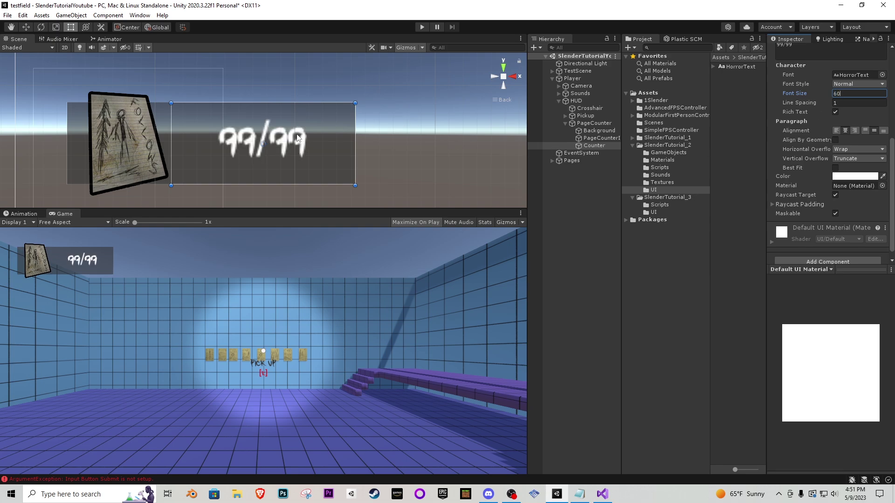
pyautogui.moveTo(353, 142); pyautogui.dragTo(304, 134)
pyautogui.moveTo(172, 133); pyautogui.dragTo(162, 133)
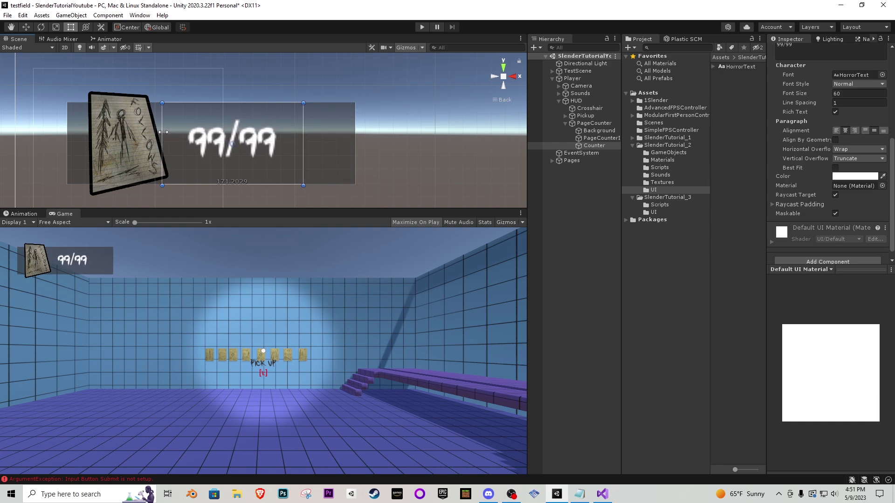
# Trim the Background panel to 310x82 and move it down behind the counter text
pyautogui.click(601, 132)
pyautogui.moveTo(353, 131); pyautogui.dragTo(320, 130)
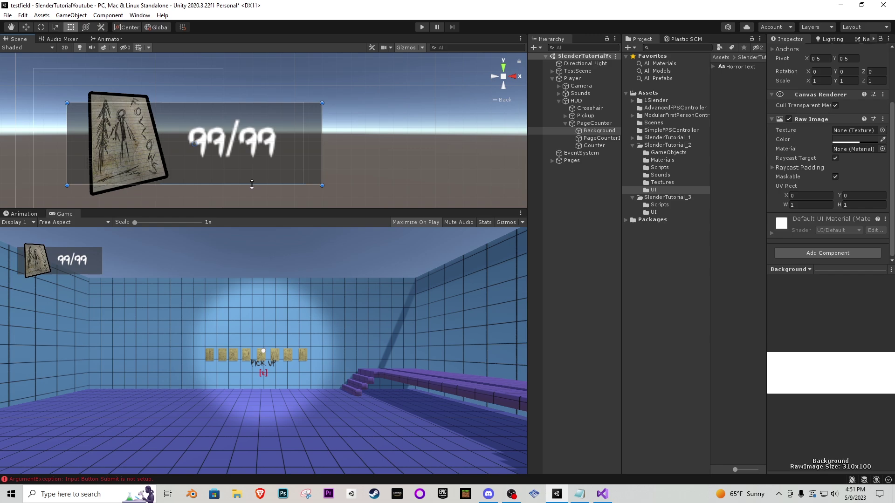
pyautogui.moveTo(251, 184); pyautogui.dragTo(253, 169)
pyautogui.press('w')
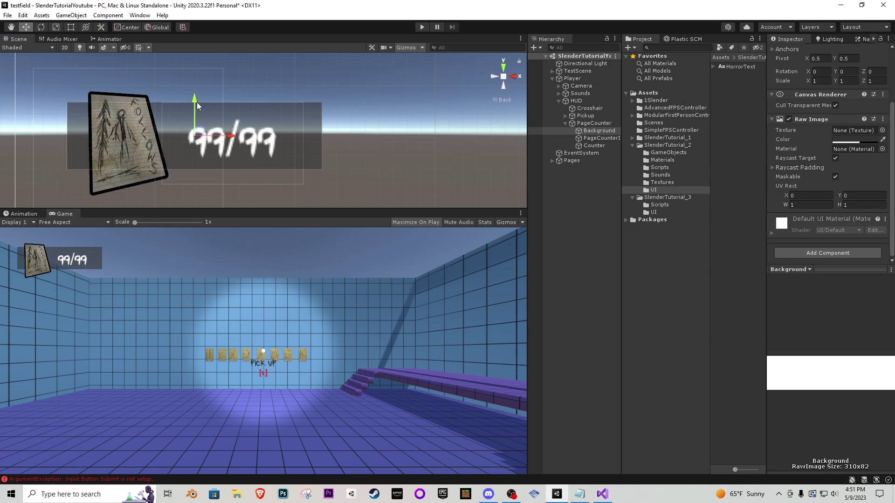
pyautogui.moveTo(197, 106); pyautogui.dragTo(194, 107)
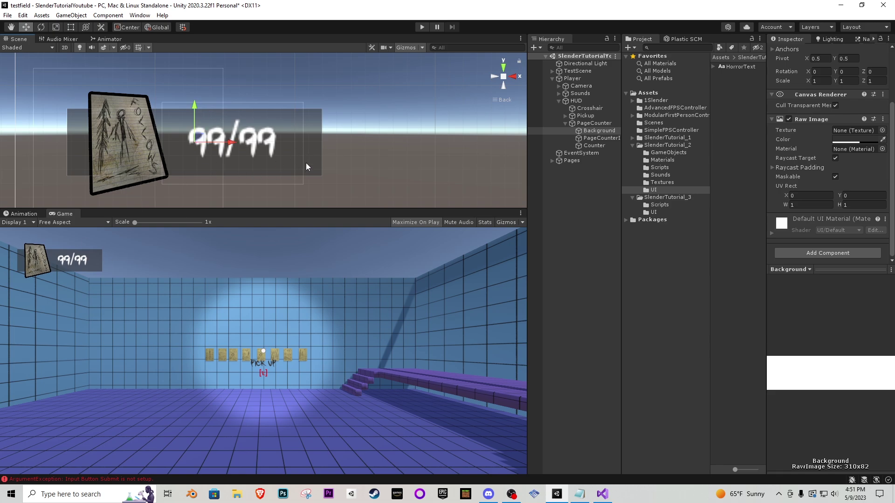
# Create an empty root object named GameLogic in the Hierarchy
pyautogui.click(564, 123)
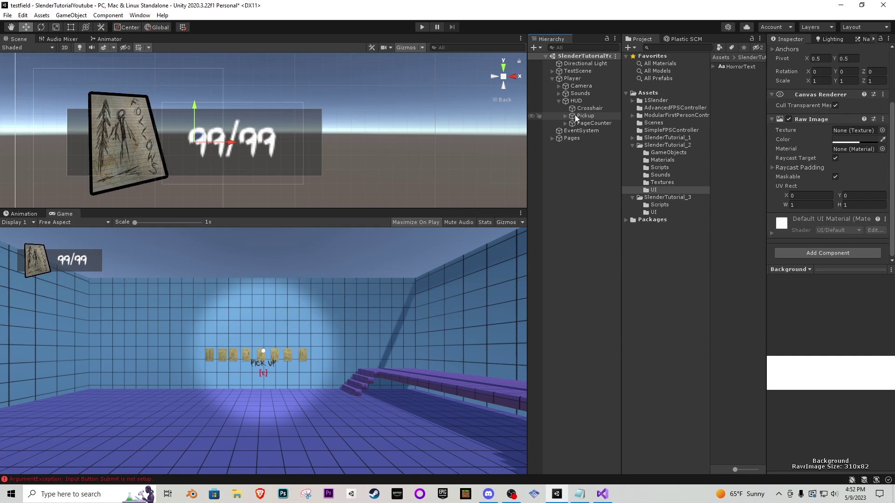
pyautogui.click(559, 101)
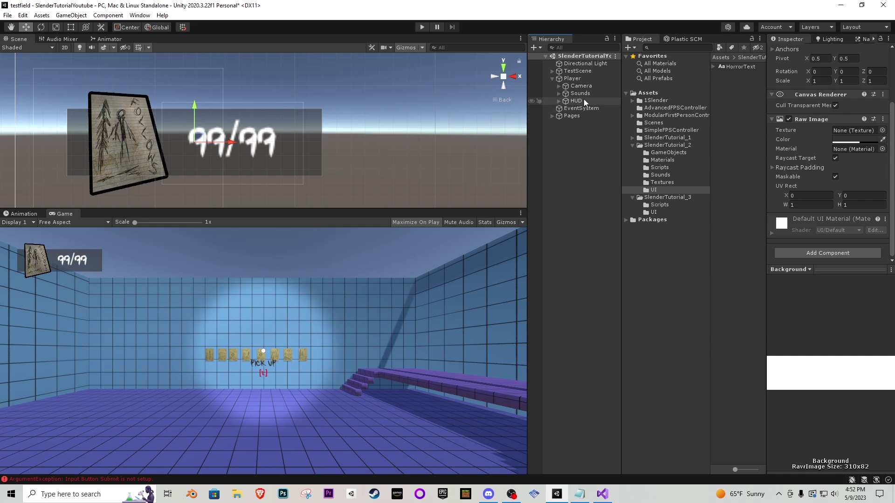
pyautogui.click(552, 78)
pyautogui.rightClick(566, 147)
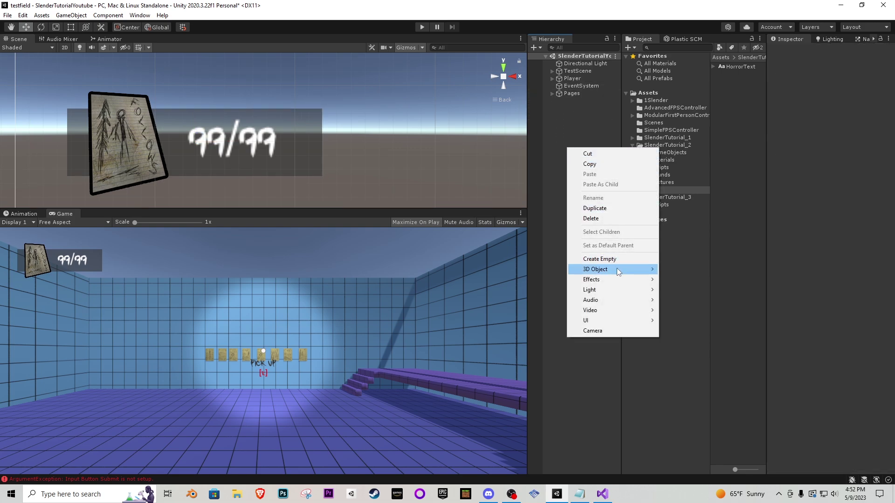
pyautogui.click(613, 258)
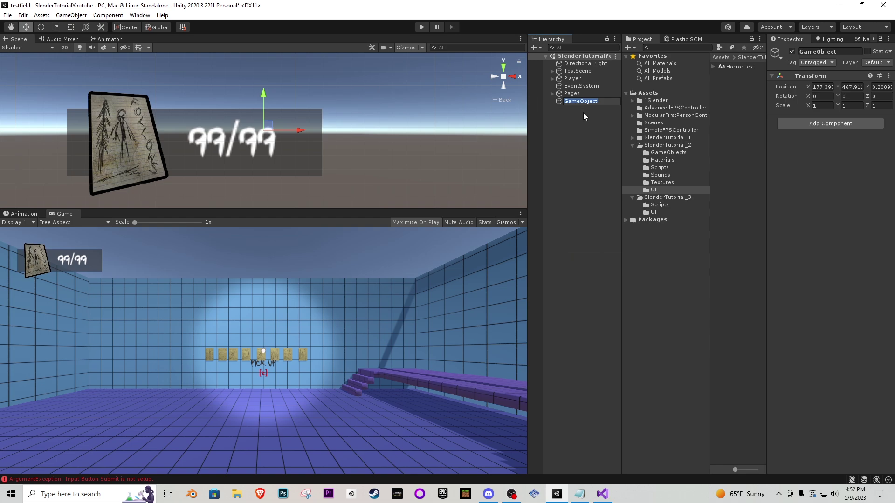
pyautogui.write('GameU')
pyautogui.write('ogic')
pyautogui.press('Return')
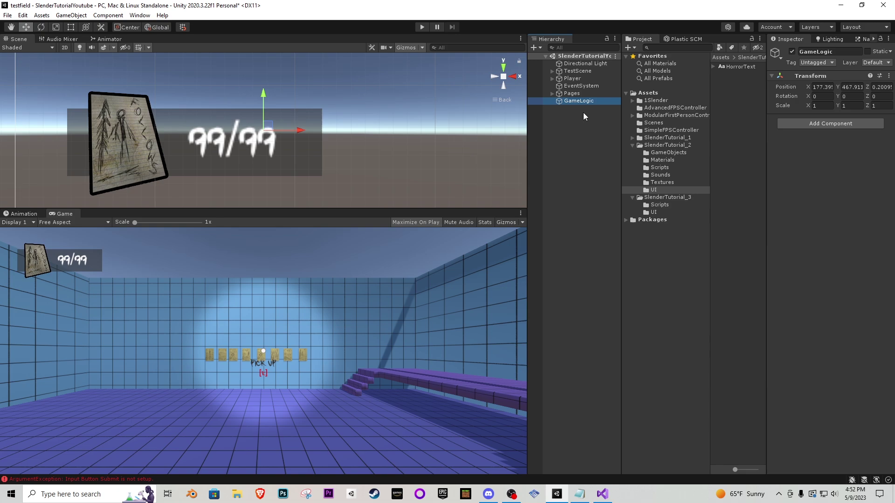
# Add a new GameLogic tag and apply it to the GameLogic object
pyautogui.click(825, 62)
pyautogui.click(839, 170)
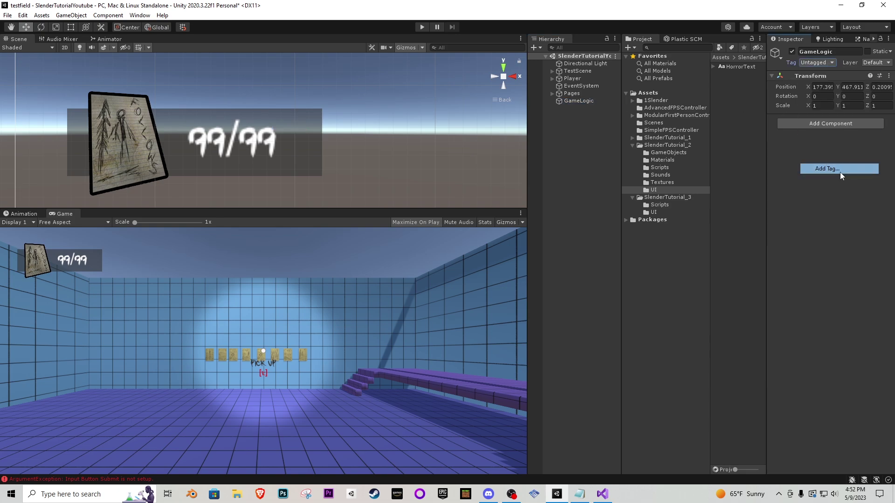
pyautogui.click(868, 104)
pyautogui.write('GameLogi')
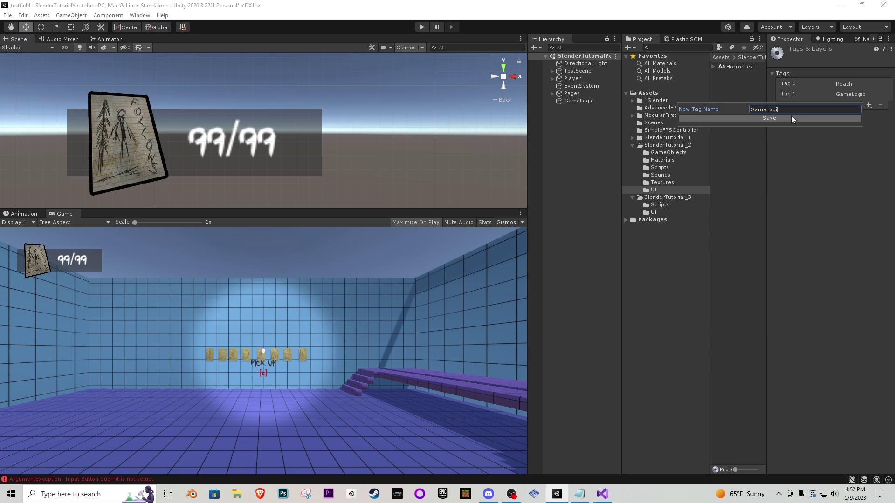
pyautogui.click(790, 118)
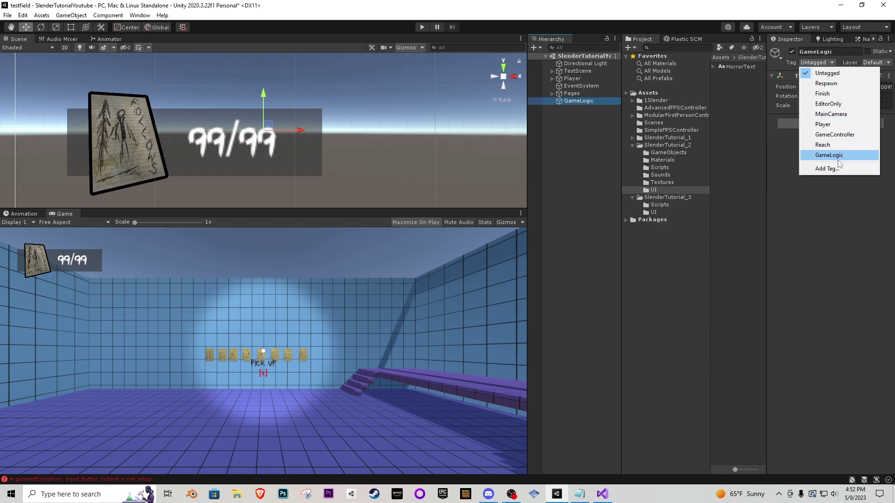
pyautogui.click(838, 157)
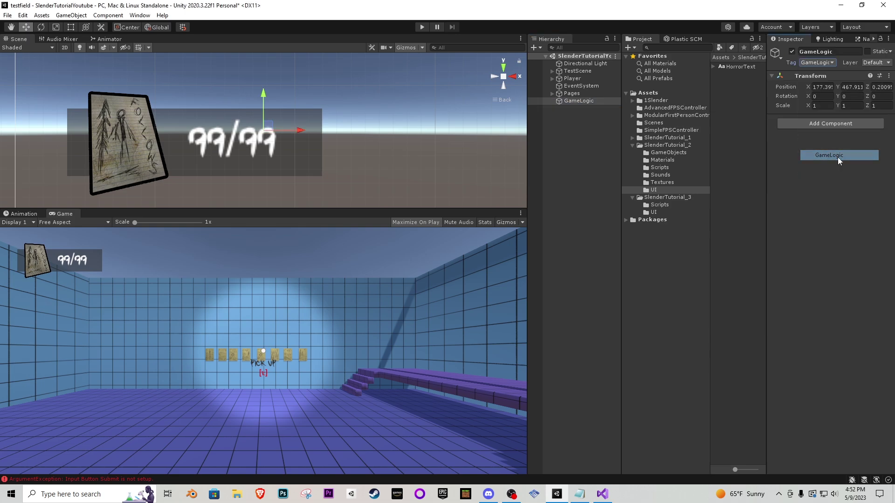
# Attach the GameLogic script from the Scripts folder to the object and open it
pyautogui.click(633, 145)
pyautogui.click(658, 154)
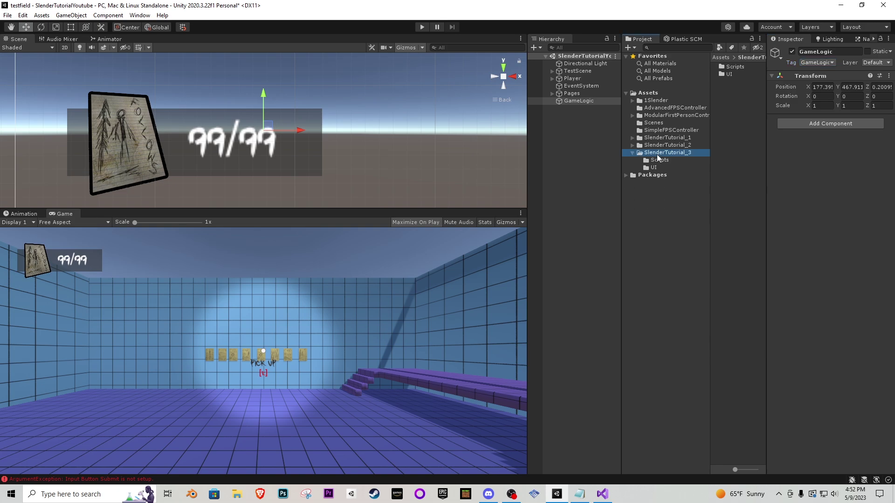
pyautogui.doubleClick(739, 66)
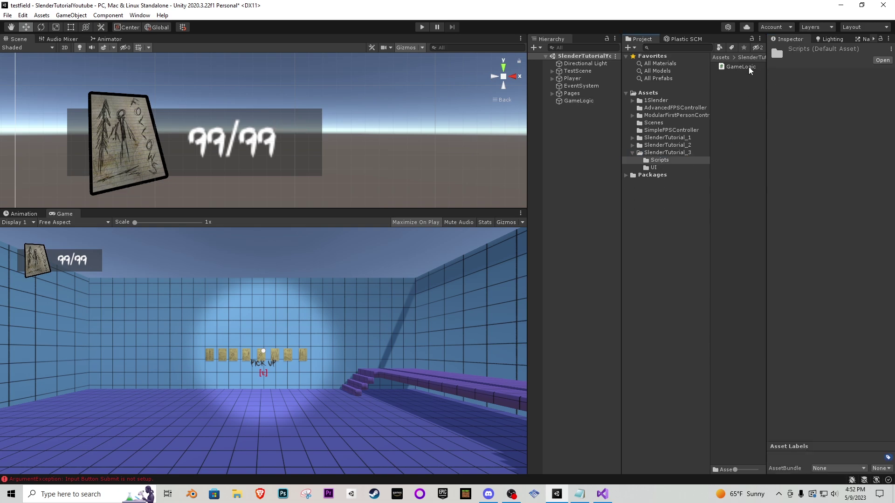
pyautogui.moveTo(739, 69); pyautogui.dragTo(582, 102)
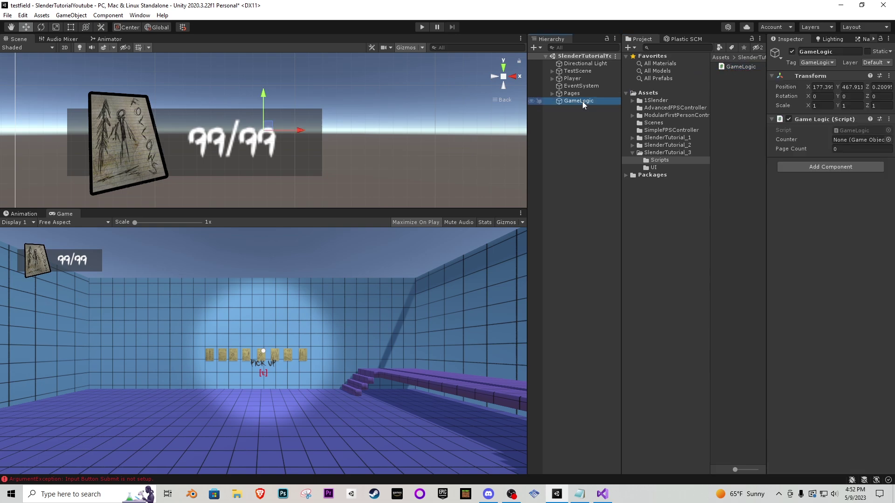
pyautogui.doubleClick(739, 66)
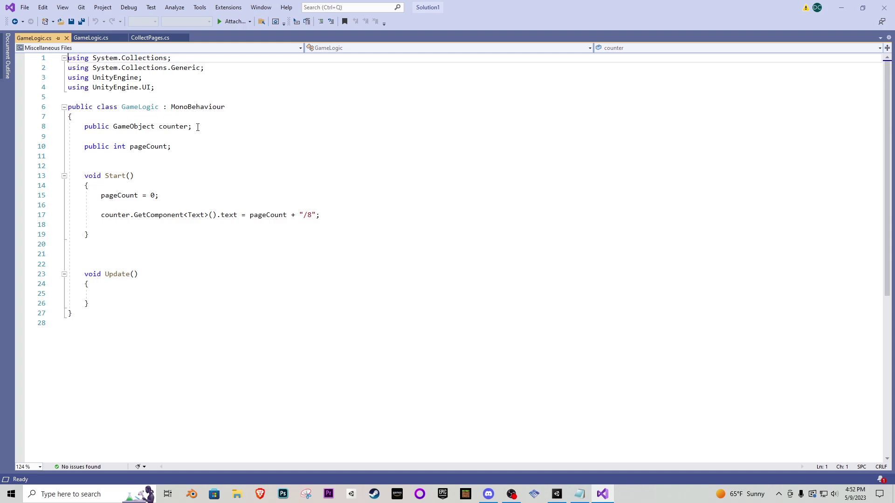
# Review the counter and pageCount declarations and the pageCount = 0 line in GameLogic.cs
pyautogui.moveTo(198, 127); pyautogui.dragTo(82, 130)
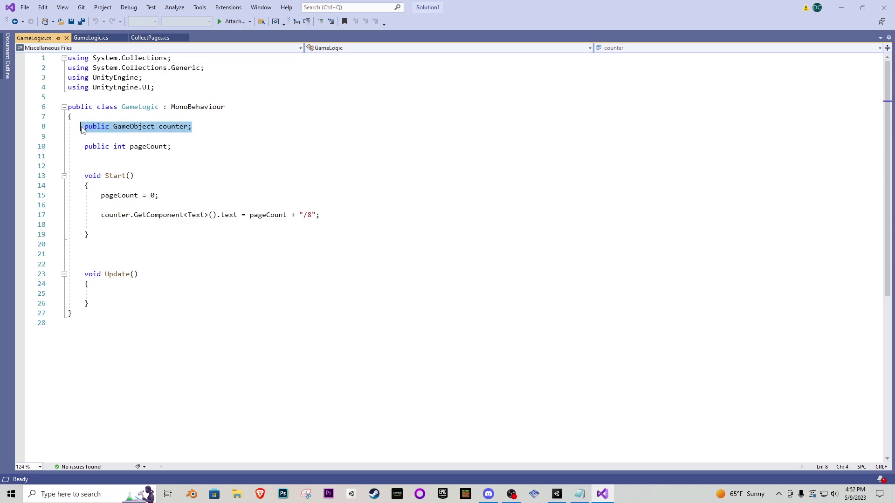
pyautogui.click(122, 129)
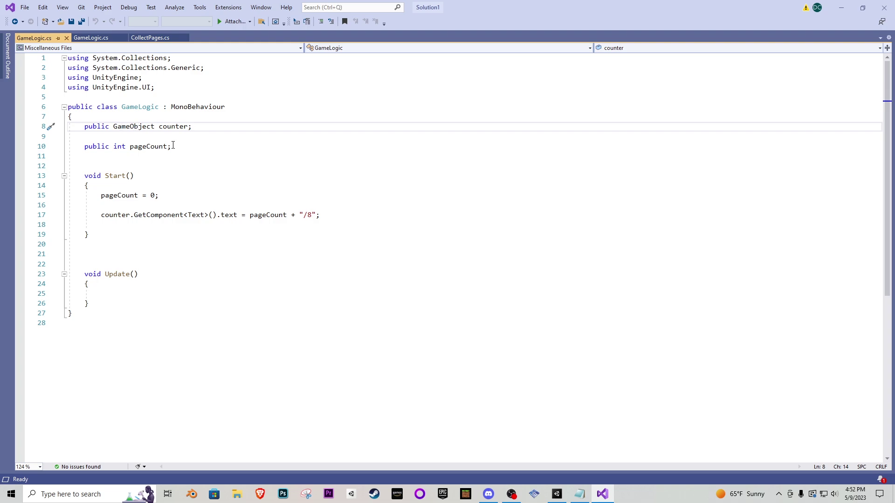
pyautogui.moveTo(172, 146); pyautogui.dragTo(85, 147)
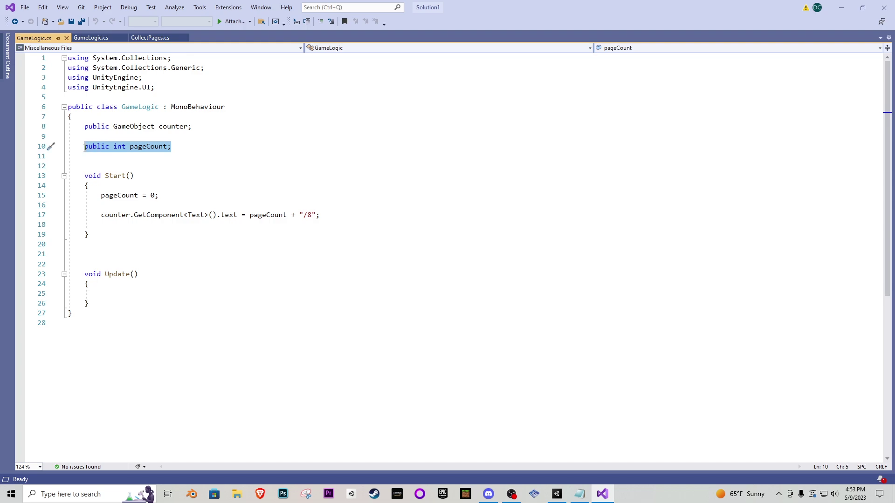
pyautogui.click(143, 148)
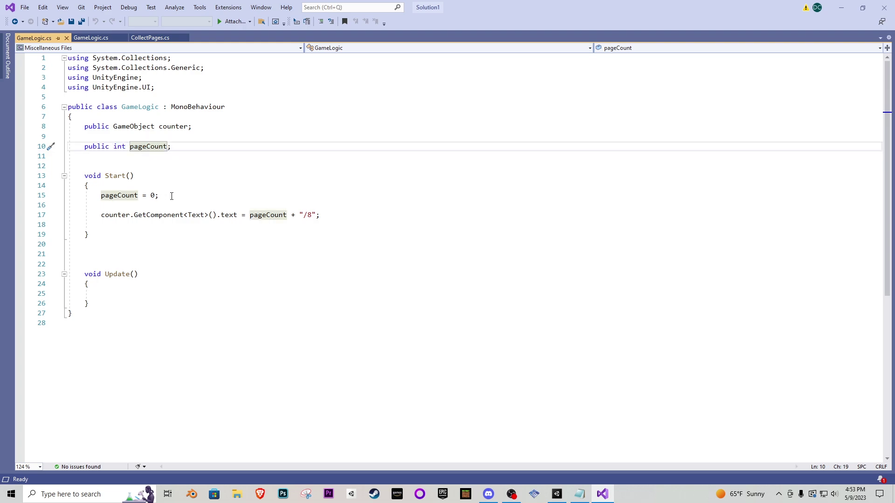
pyautogui.moveTo(161, 195); pyautogui.dragTo(60, 200)
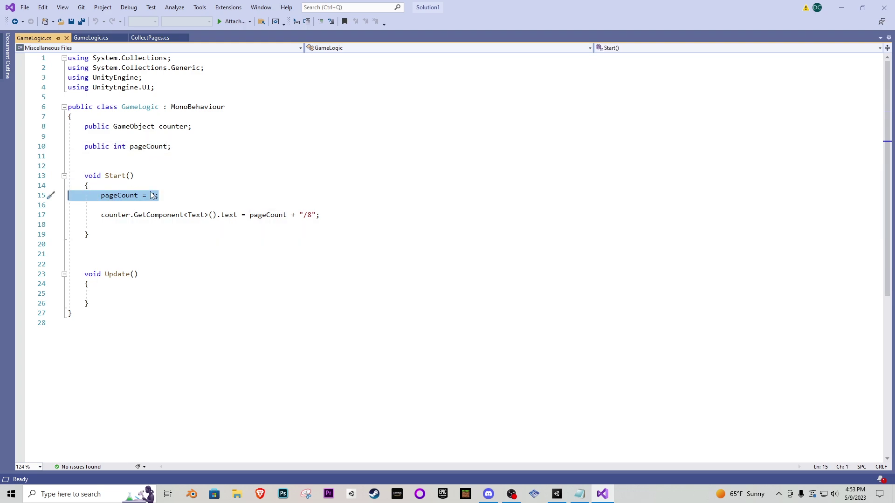
pyautogui.click(176, 197)
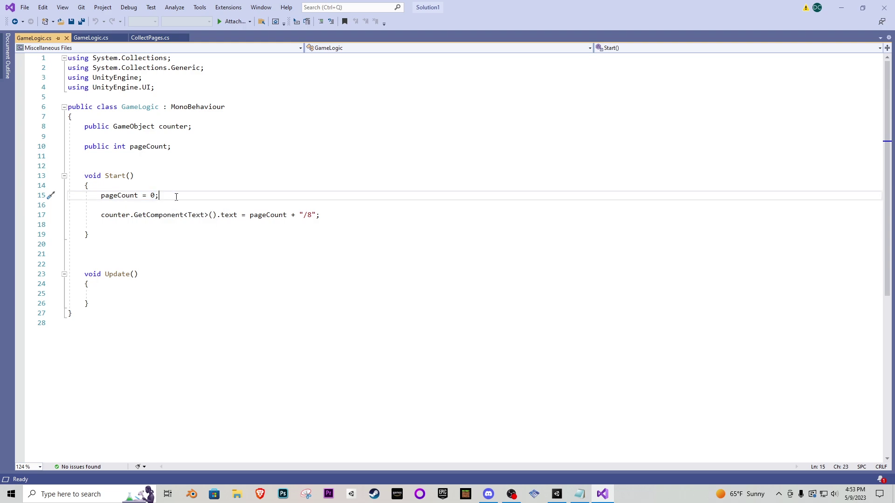
# Inspect the counter text line, trying a change to "/8" but undoing it
pyautogui.doubleClick(120, 215)
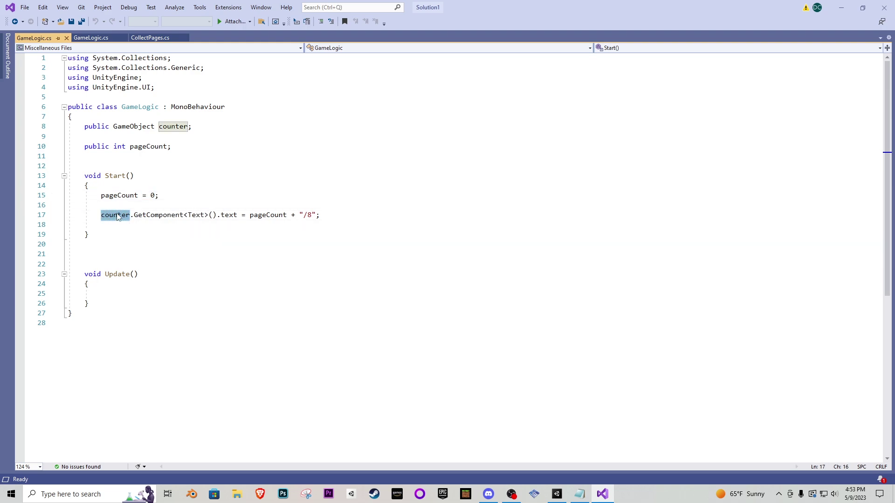
pyautogui.moveTo(131, 216); pyautogui.dragTo(244, 213)
pyautogui.doubleClick(255, 215)
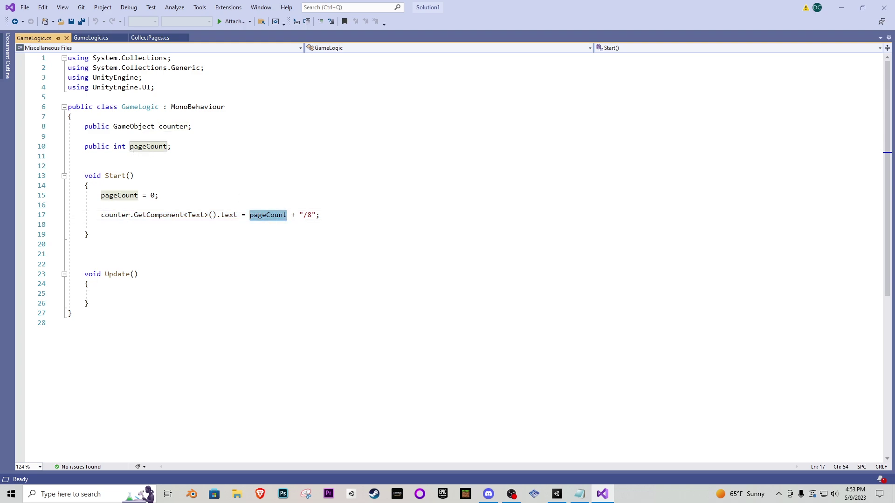
pyautogui.click(304, 215)
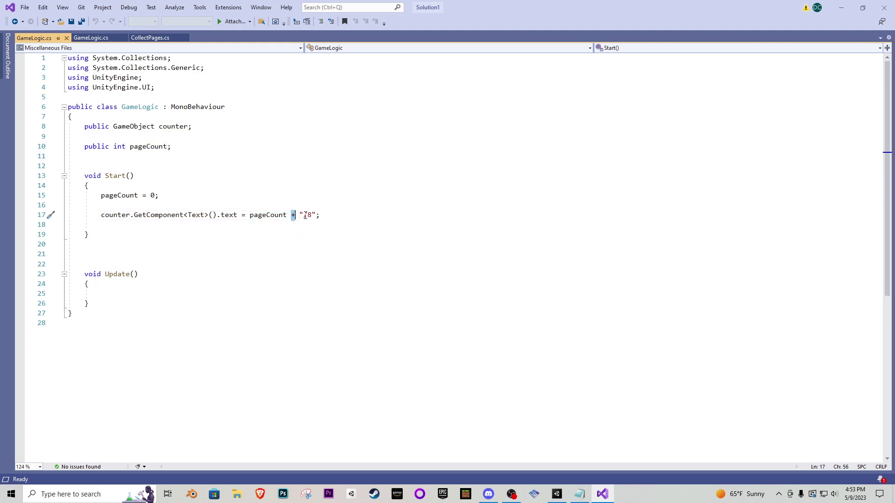
pyautogui.moveTo(306, 215); pyautogui.dragTo(311, 215)
pyautogui.press('Escape')
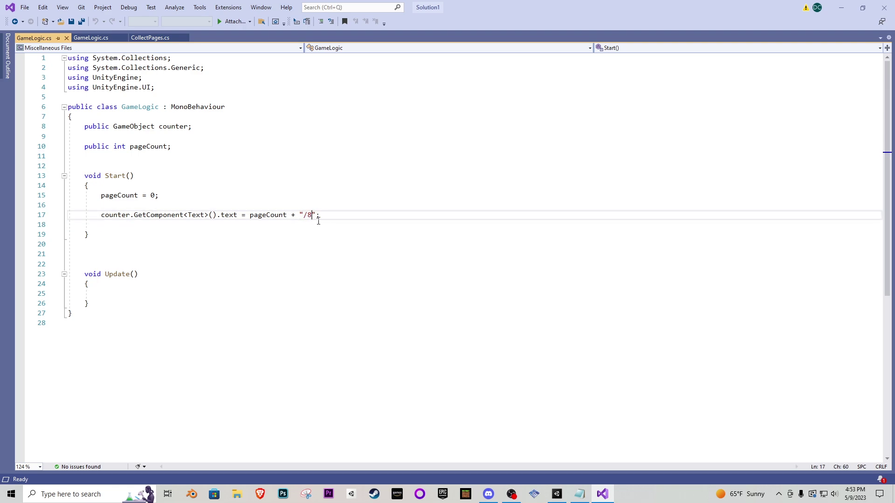
pyautogui.keyDown('ctrl'); pyautogui.scroll(4, 321, 223); pyautogui.keyUp('ctrl')
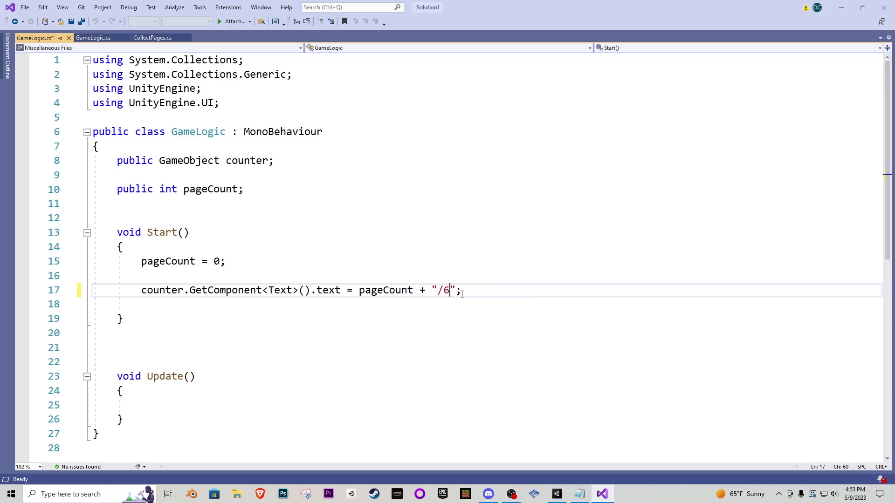
pyautogui.press('BackSpace')
pyautogui.write('74')
pyautogui.hotkey('ctrl', 'z')
pyautogui.hotkey('ctrl', 'z')
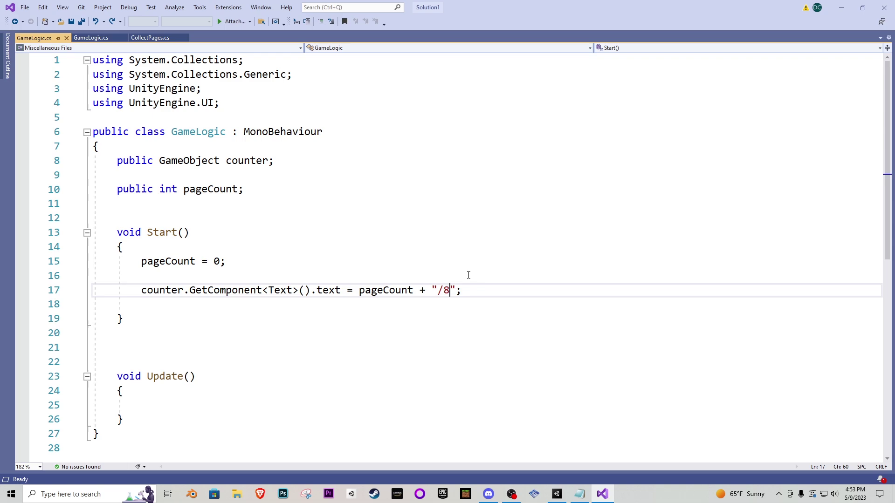
pyautogui.keyDown('ctrl'); pyautogui.scroll(-2, 462, 280); pyautogui.keyUp('ctrl')
# Assign the HUD's Counter object to GameLogic's Counter field
pyautogui.hotkey('alt', 'Tab')
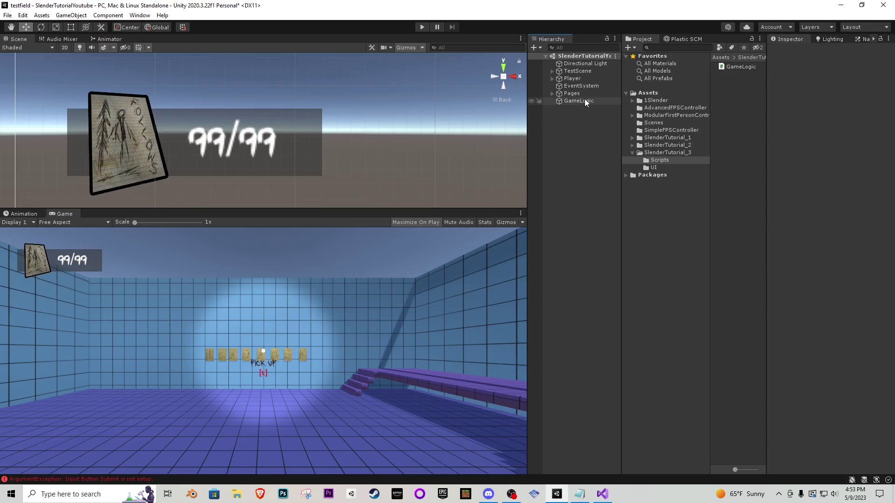
pyautogui.click(584, 100)
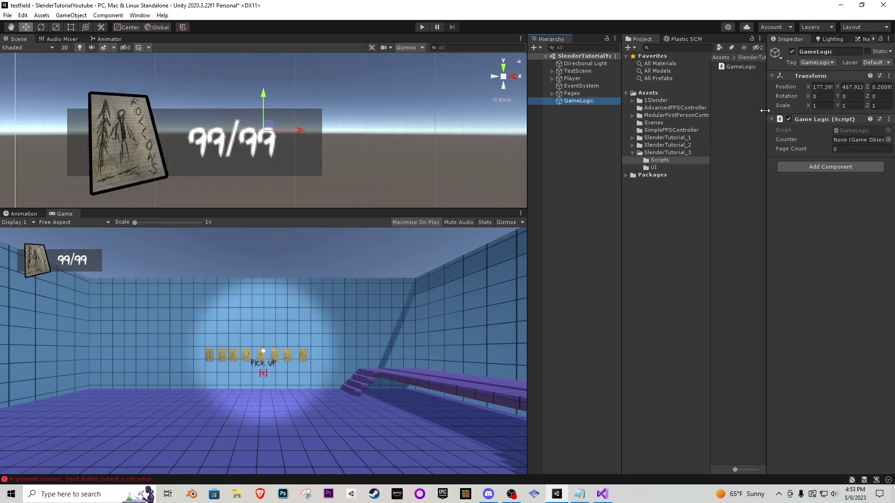
pyautogui.click(552, 79)
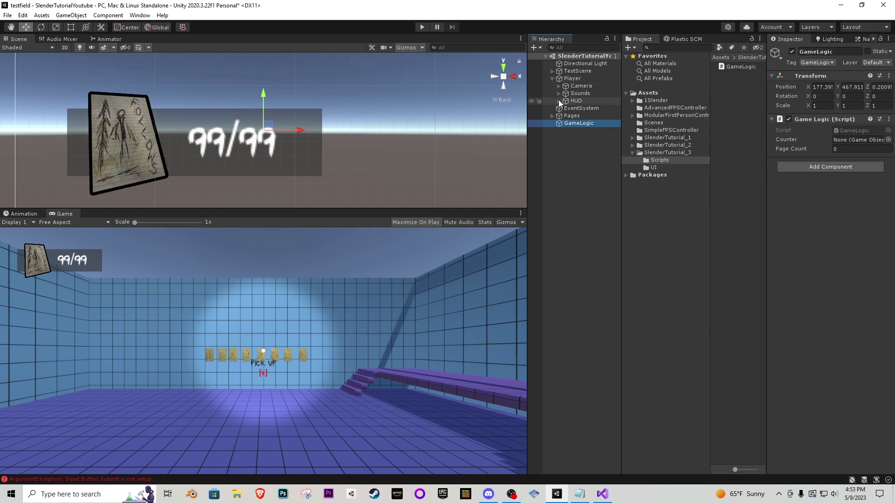
pyautogui.click(558, 101)
pyautogui.click(565, 124)
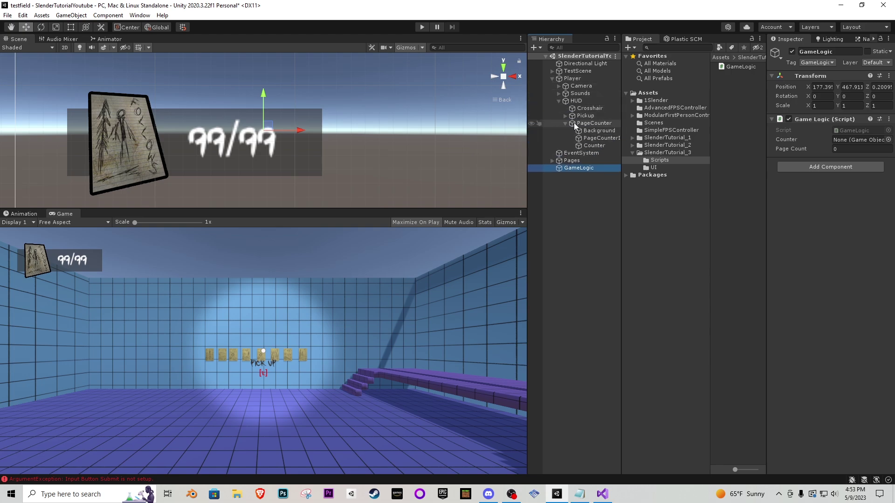
pyautogui.moveTo(593, 144); pyautogui.dragTo(846, 139)
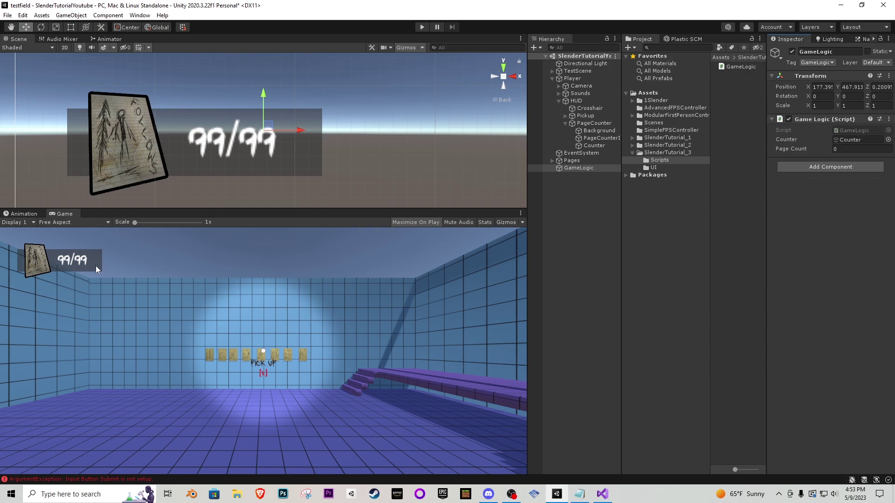
# Play-test the scene, confirm the counter reads 0/8, then stop play mode
pyautogui.click(422, 27)
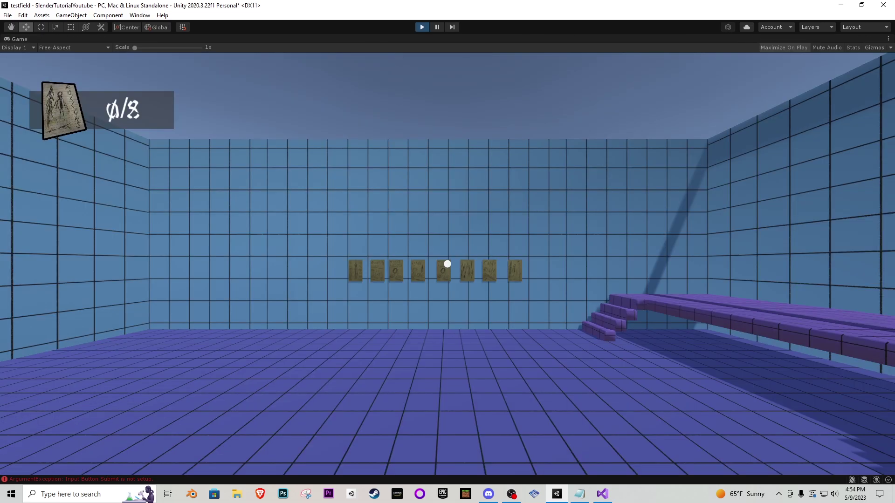
pyautogui.press('w')
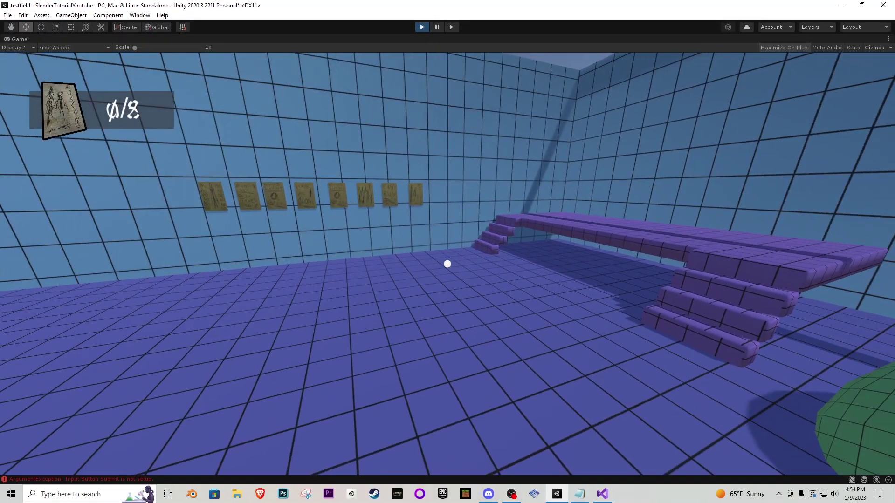
pyautogui.press('w')
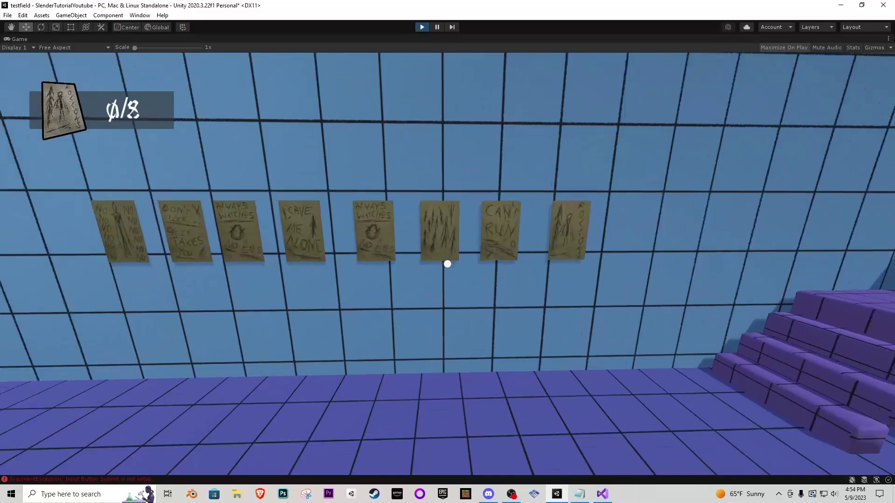
pyautogui.press('w')
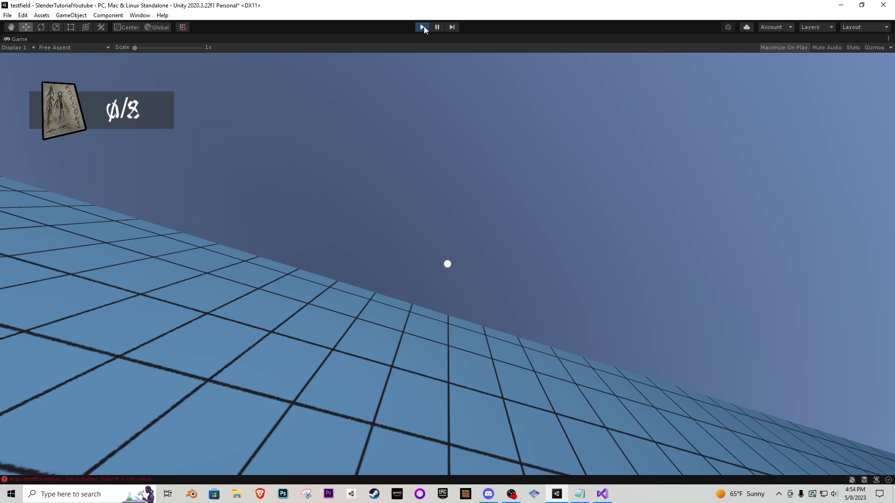
pyautogui.click(422, 27)
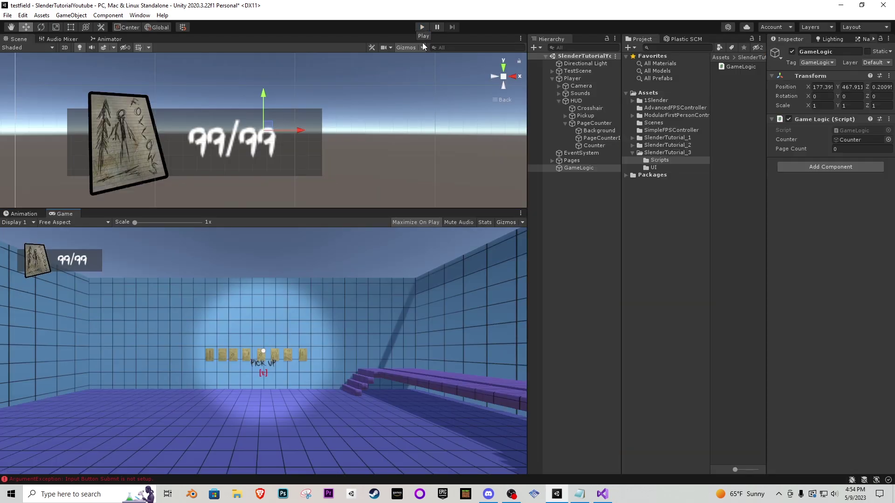
# Open CollectPages.cs from Page01's script component in the code editor
pyautogui.click(552, 78)
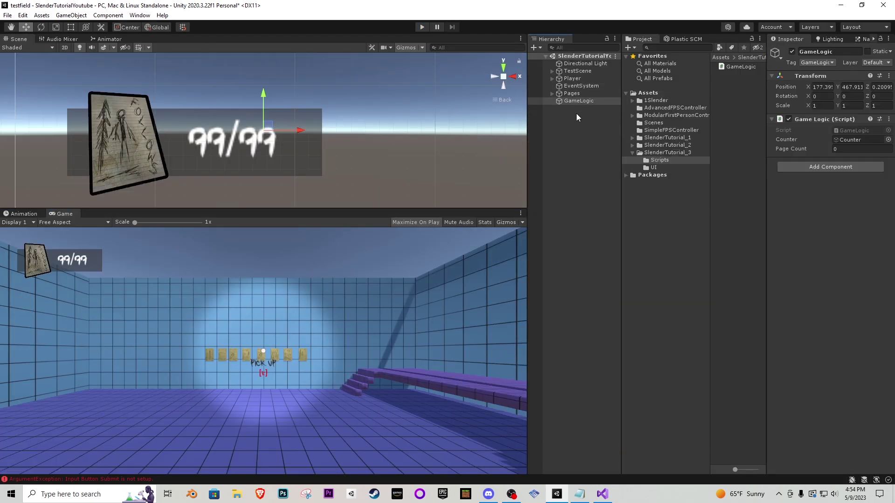
pyautogui.click(552, 93)
pyautogui.click(580, 101)
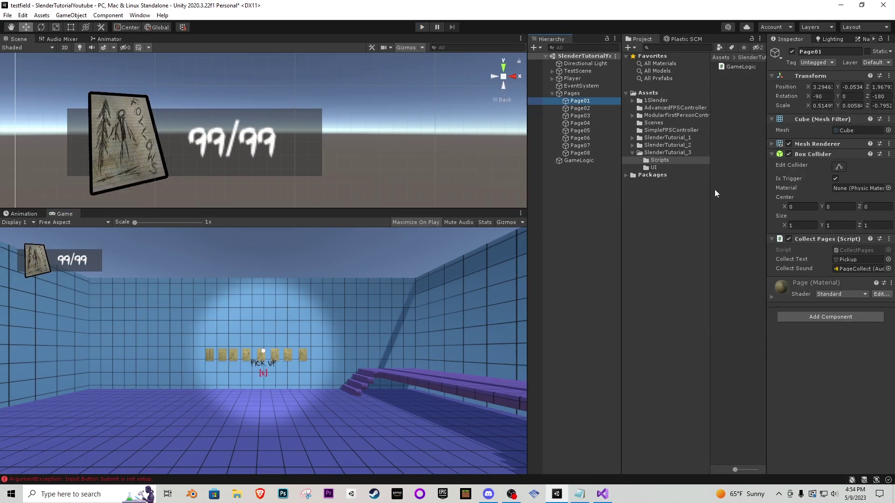
pyautogui.click(861, 250)
pyautogui.doubleClick(739, 66)
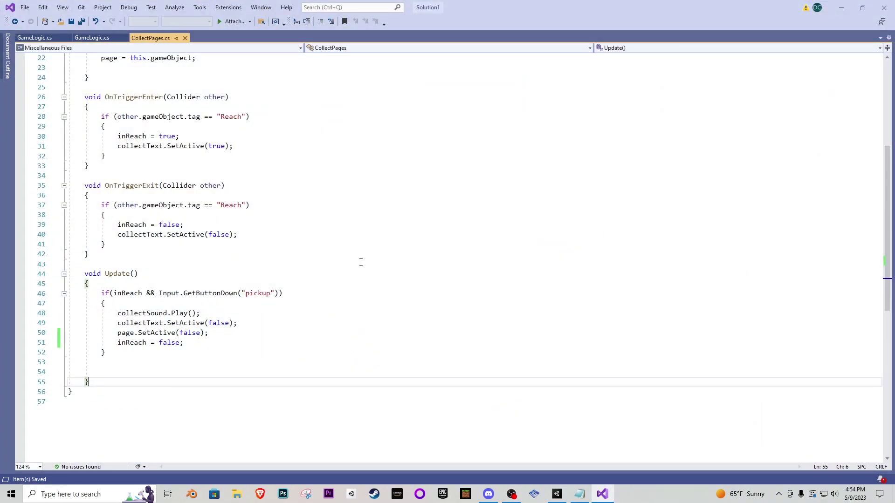
pyautogui.scroll(7, 160, 190)
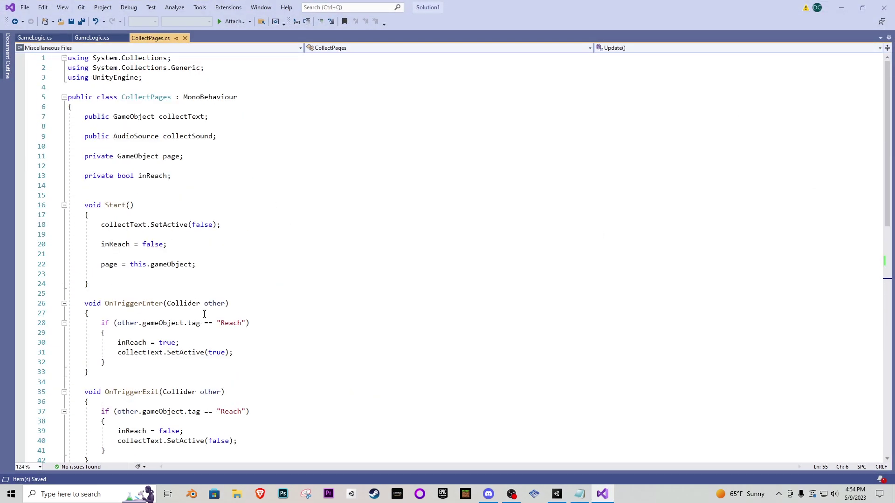
pyautogui.scroll(-7, 262, 203)
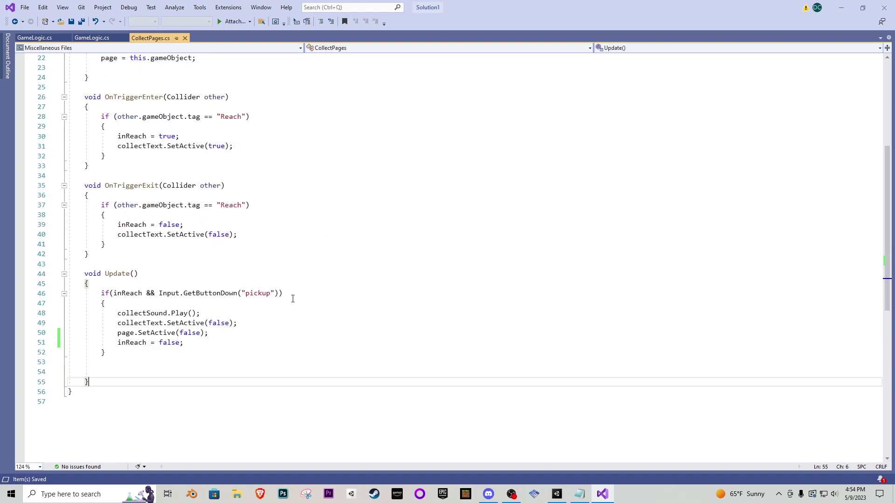
pyautogui.scroll(3, 164, 234)
pyautogui.scroll(4, 165, 234)
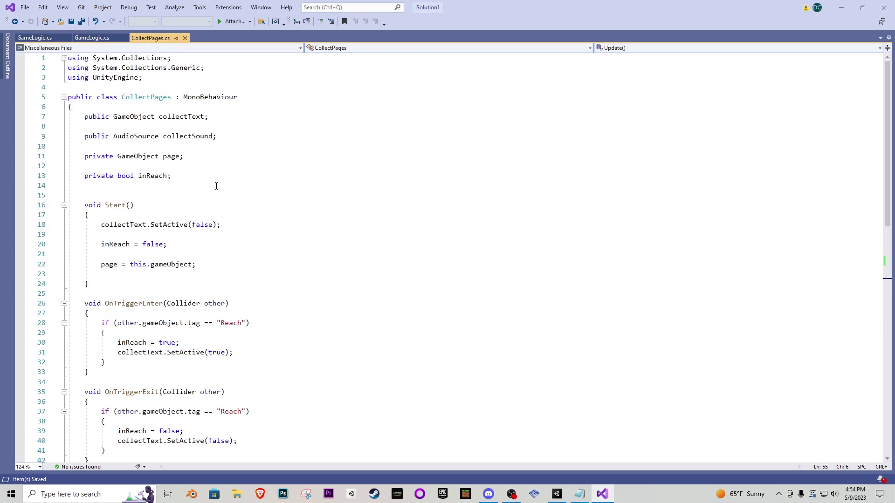
pyautogui.scroll(-1, 217, 185)
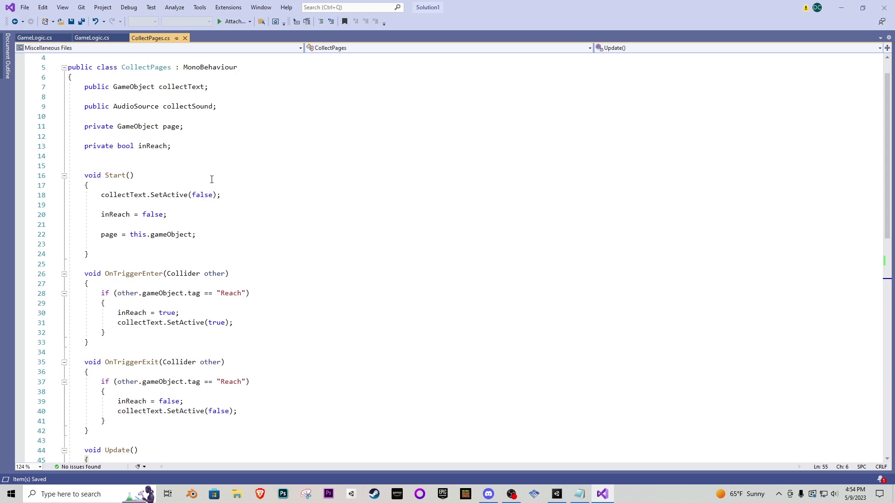
pyautogui.scroll(1, 214, 186)
# Declare 'private GameObject gameLogic;' below the inReach field
pyautogui.click(190, 175)
pyautogui.press('Return')
pyautogui.press('Return')
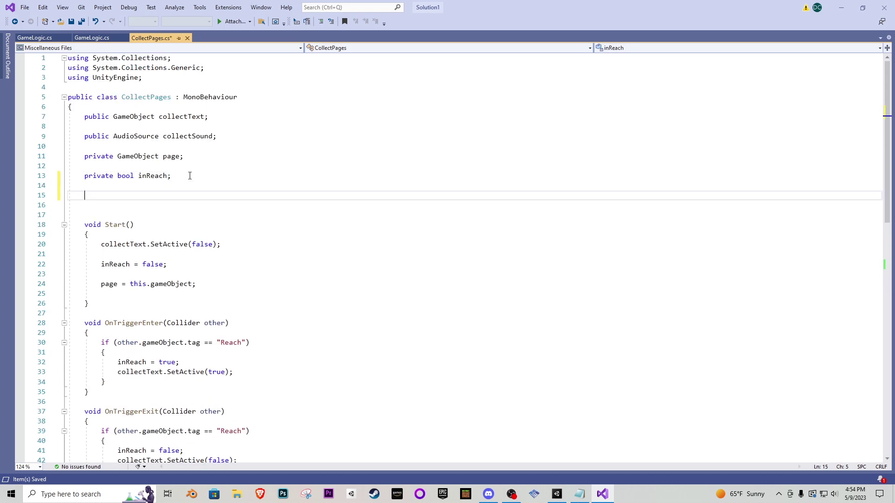
pyautogui.write('pri')
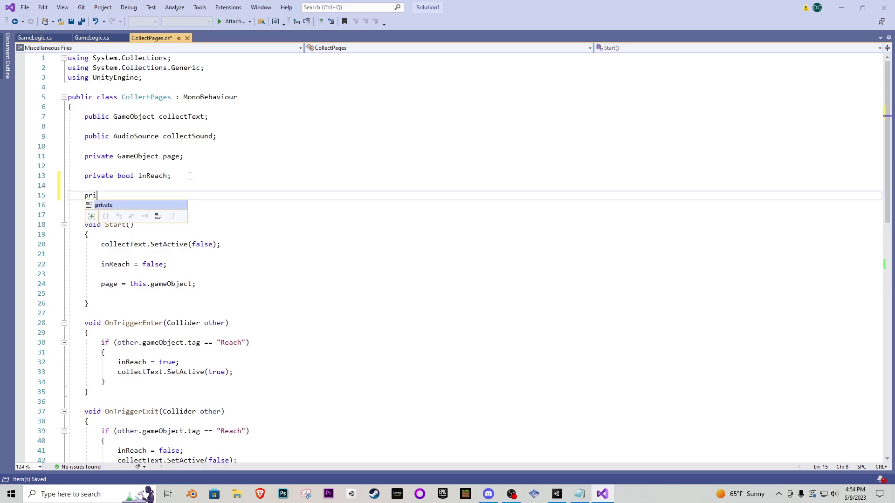
pyautogui.write('vate GameObject')
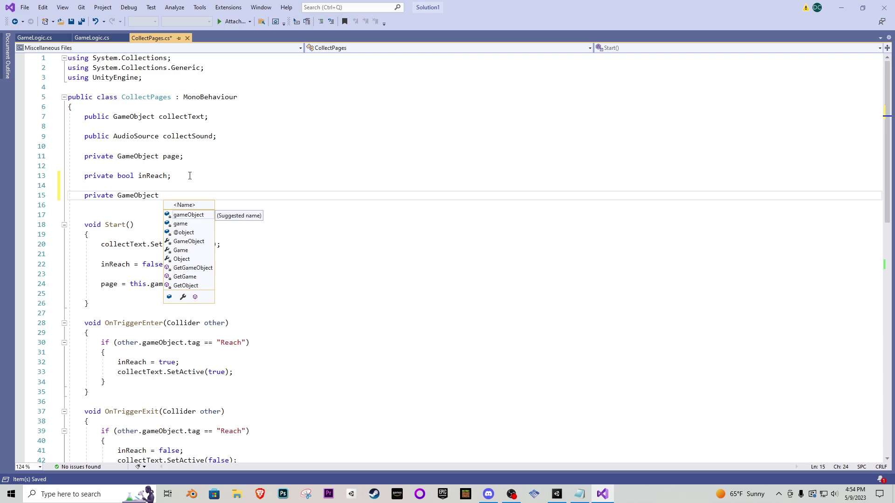
pyautogui.write(' gameLic')
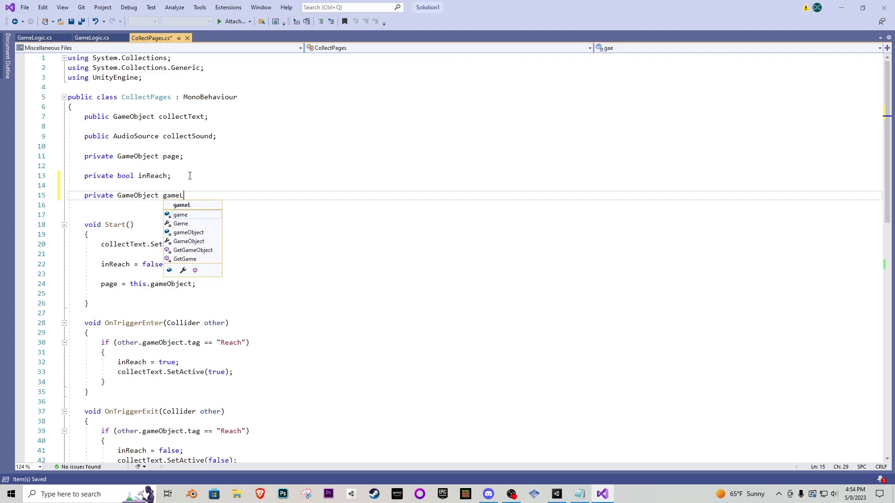
pyautogui.press('BackSpace')
pyautogui.press('BackSpace')
pyautogui.write('ogic;')
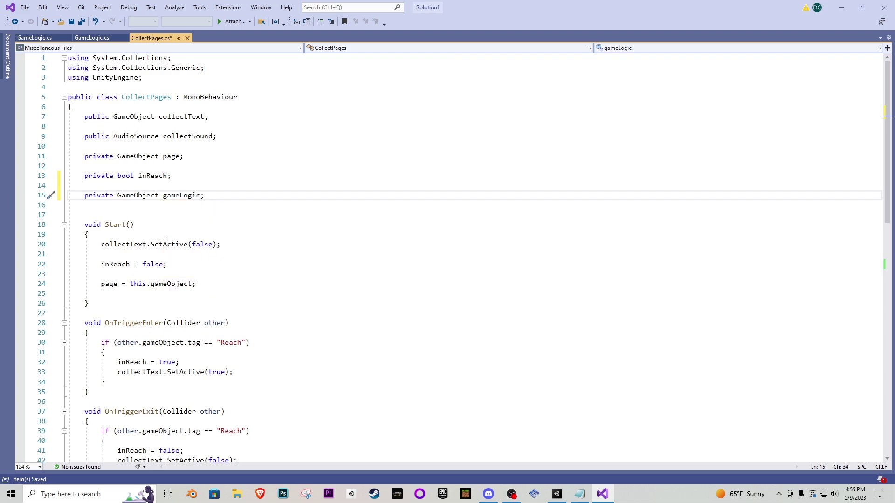
pyautogui.scroll(-2, 166, 240)
# In Start(), add gameLogic = GameObject.FindWithTag("GameLogic");
pyautogui.click(181, 204)
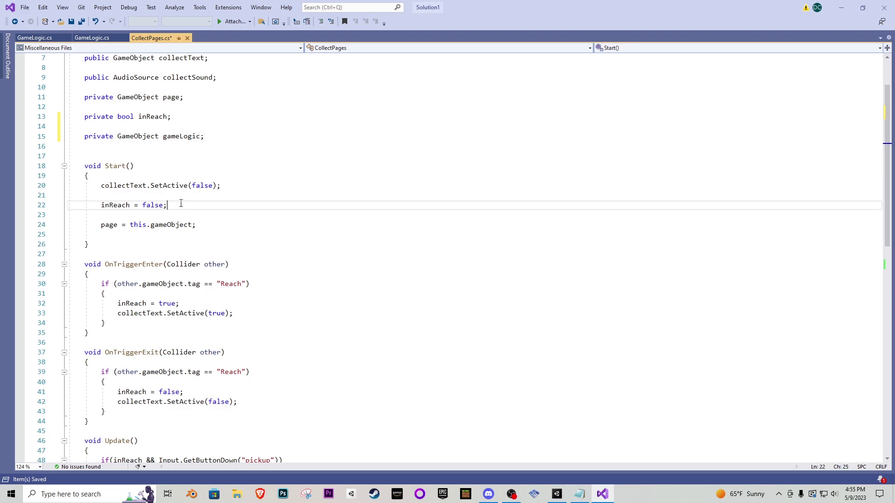
pyautogui.press('Return')
pyautogui.press('Return')
pyautogui.write('game')
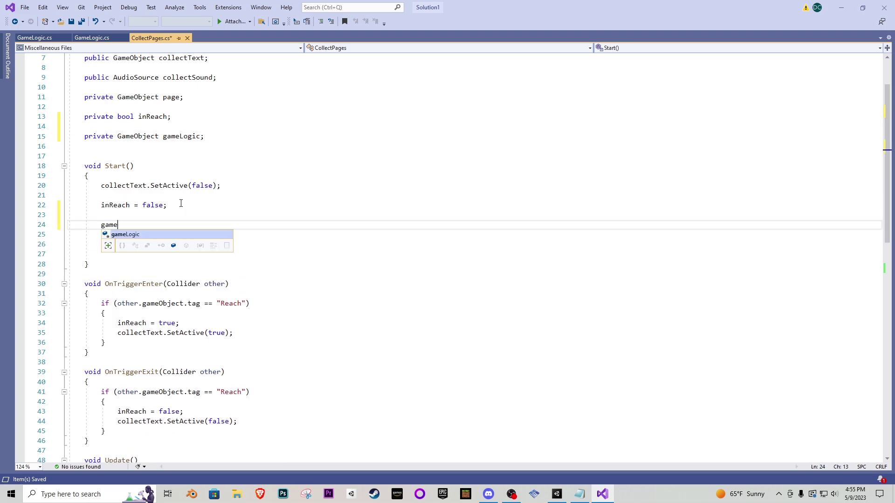
pyautogui.write('Logic = Game')
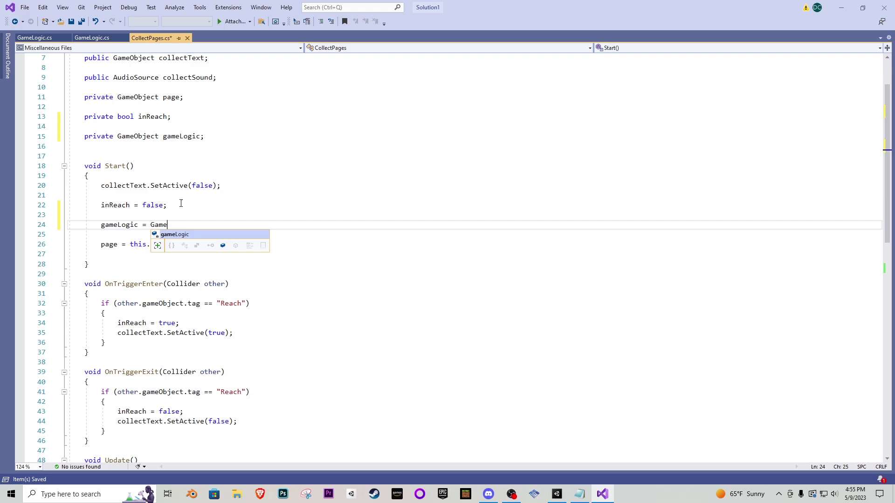
pyautogui.write('Object.FindW')
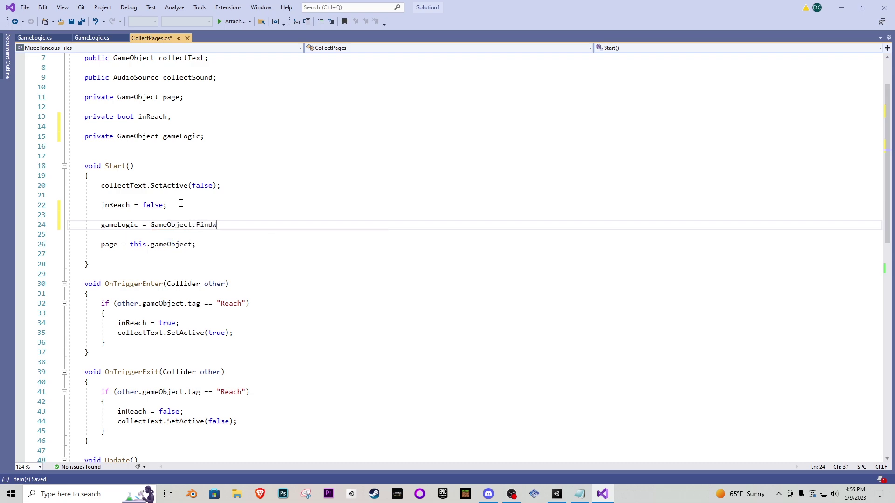
pyautogui.write('ithTag("GameLogic");')
pyautogui.scroll(2, 170, 228)
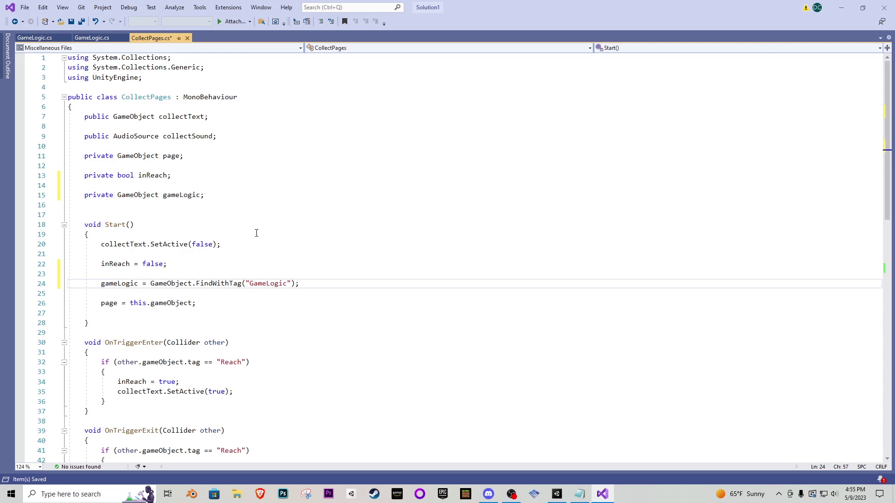
pyautogui.scroll(-3, 196, 245)
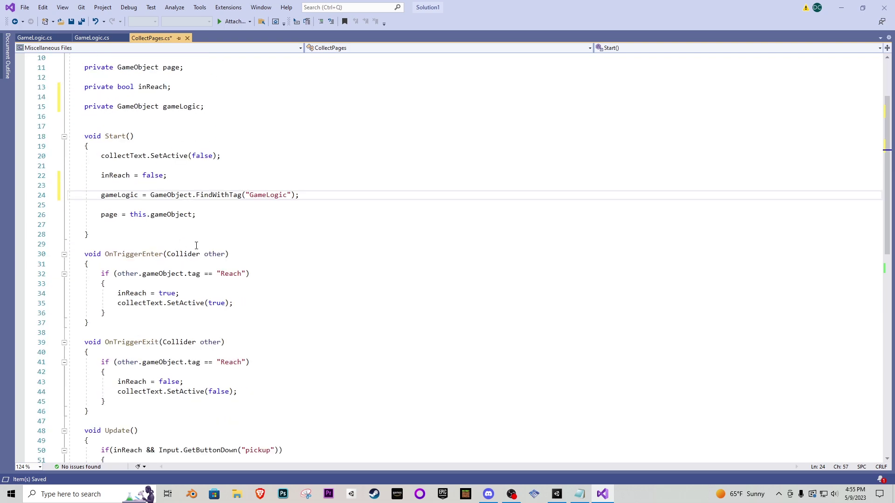
pyautogui.scroll(-5, 196, 246)
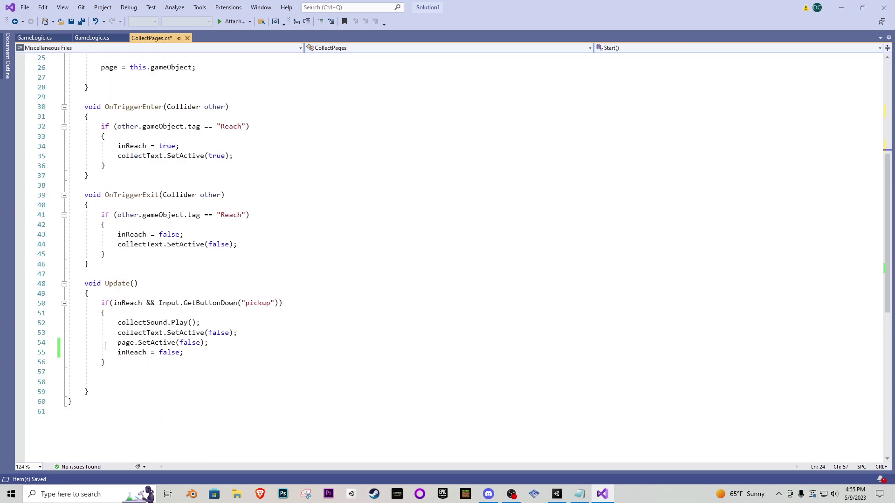
# Begin the pickup-block line with gameLogic.GetComponent<GameLogic>()
pyautogui.click(175, 311)
pyautogui.press('Return')
pyautogui.write('game')
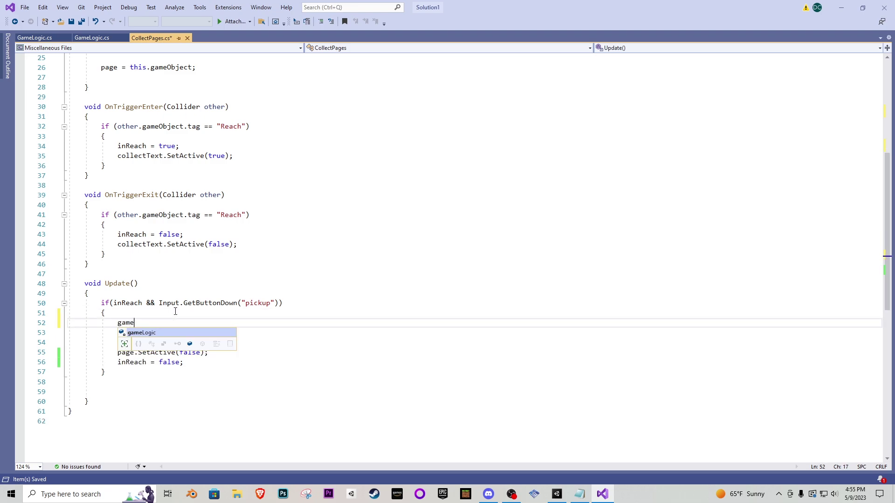
pyautogui.press('Tab')
pyautogui.write('.GetCo')
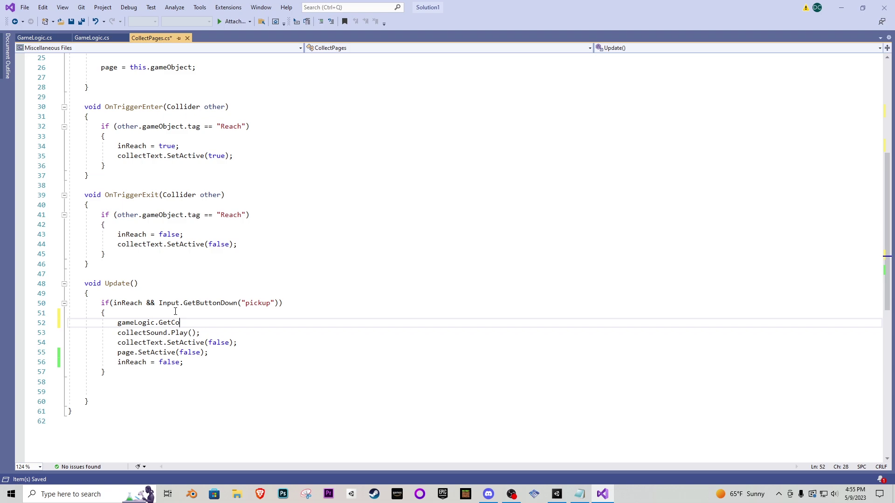
pyautogui.write('mponent<Game')
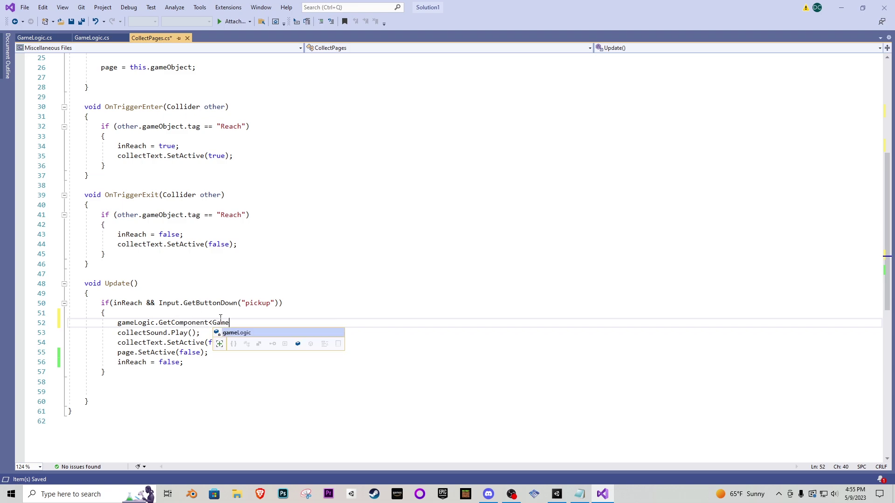
pyautogui.write('Logic>')
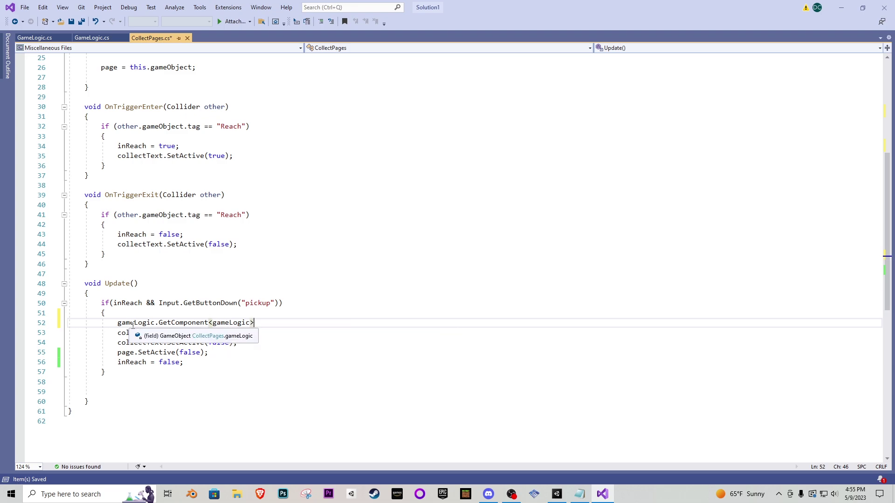
pyautogui.hotkey('ctrl', 'z')
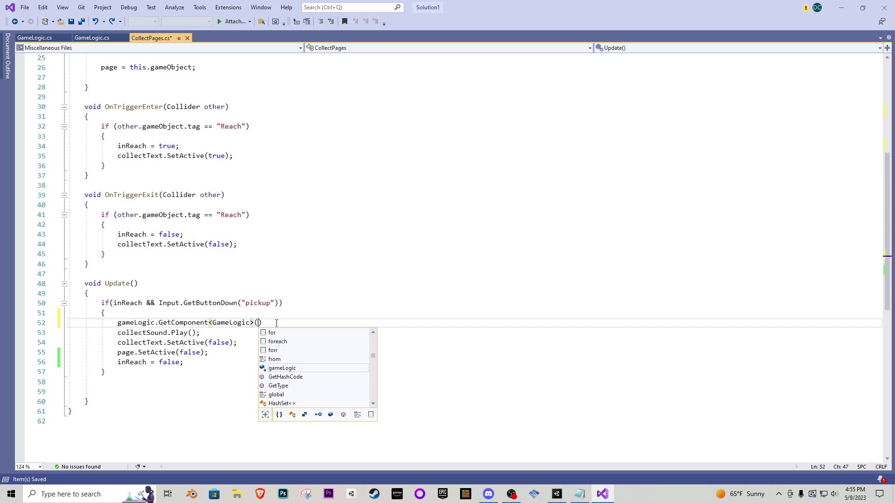
pyautogui.write('().')
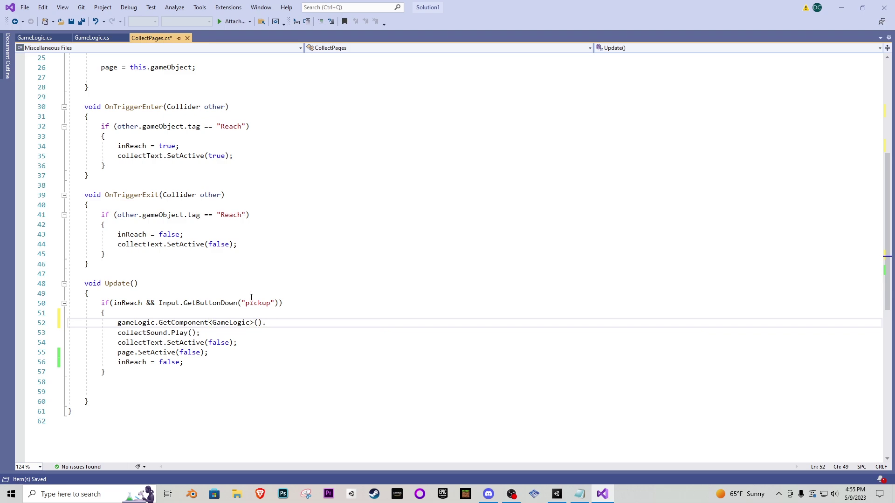
# Finish it as pageCount += 1; using the name copied from GameLogic.cs, and save
pyautogui.click(91, 38)
pyautogui.doubleClick(150, 146)
pyautogui.hotkey('ctrl', 'c')
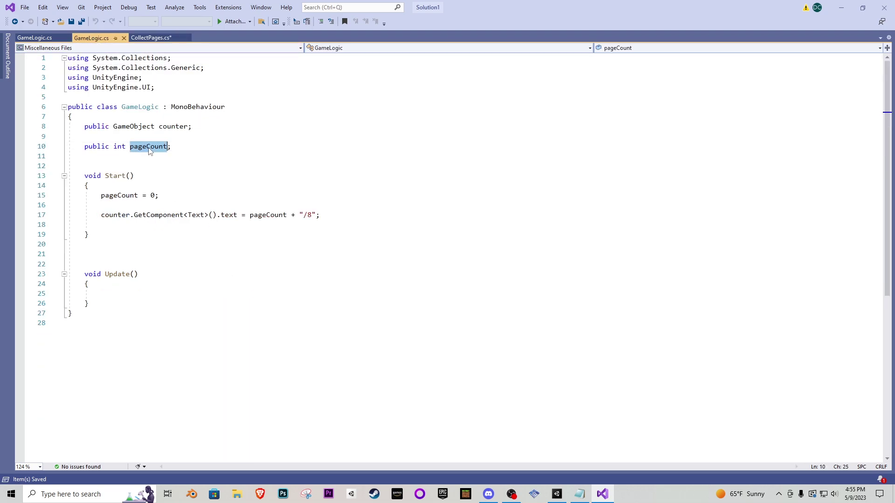
pyautogui.click(151, 38)
pyautogui.hotkey('ctrl', 'v')
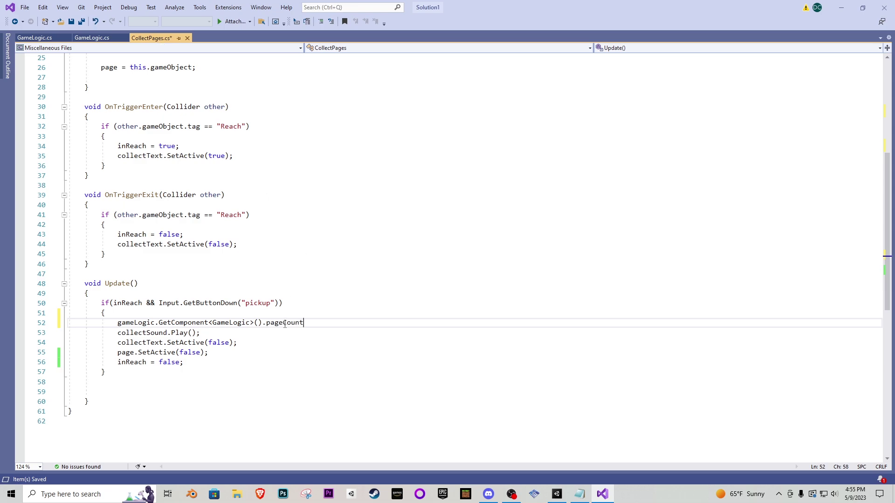
pyautogui.write('=')
pyautogui.press('BackSpace')
pyautogui.write('+= 1;')
pyautogui.hotkey('ctrl', 's')
pyautogui.click(556, 494)
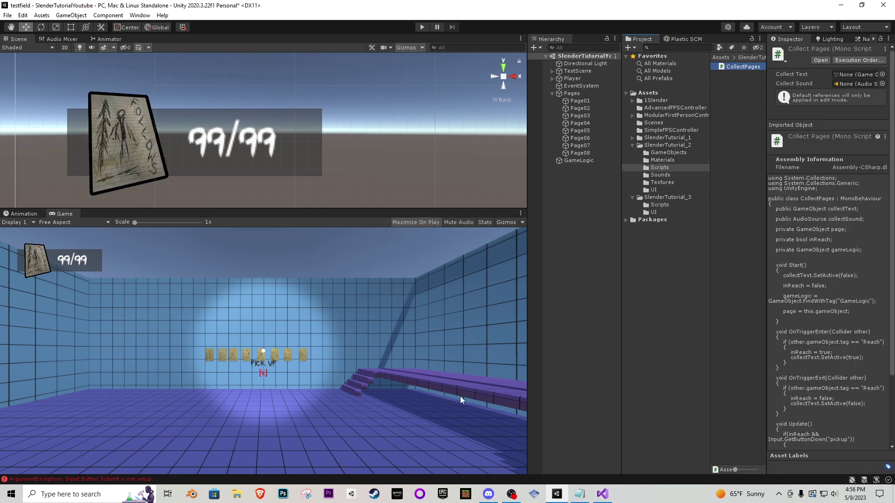
pyautogui.click(422, 27)
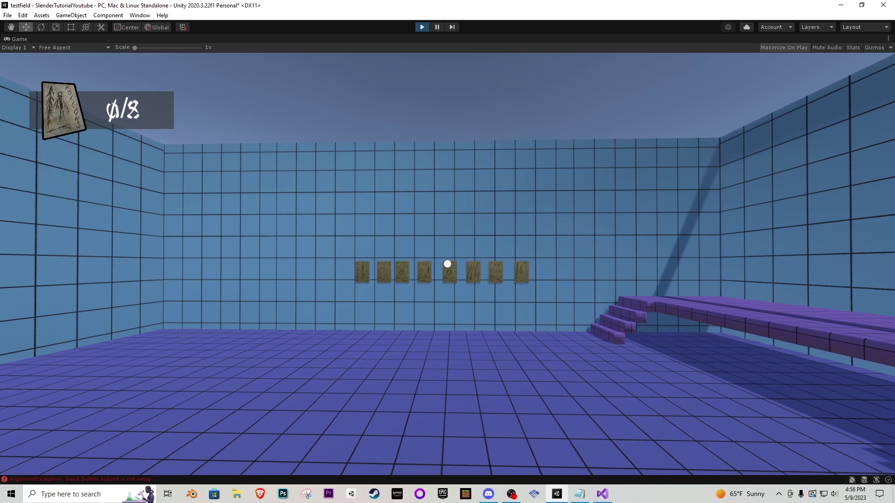
pyautogui.press('w')
pyautogui.press('w')
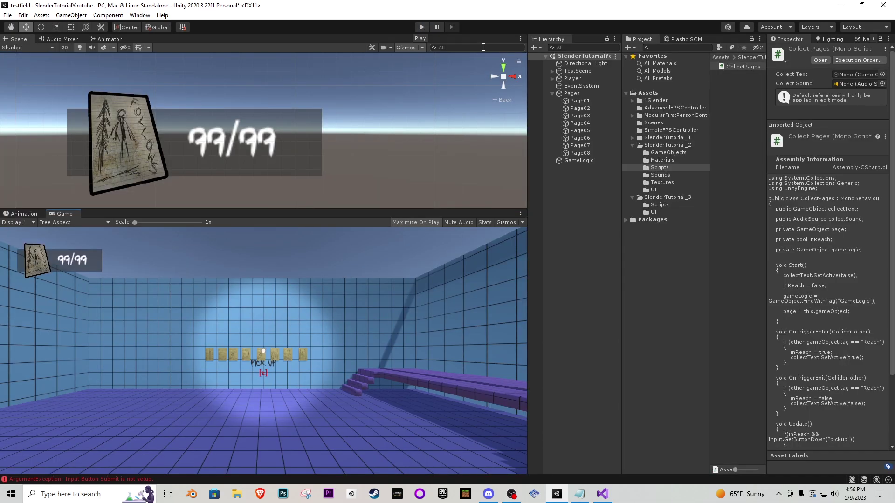
pyautogui.click(583, 156)
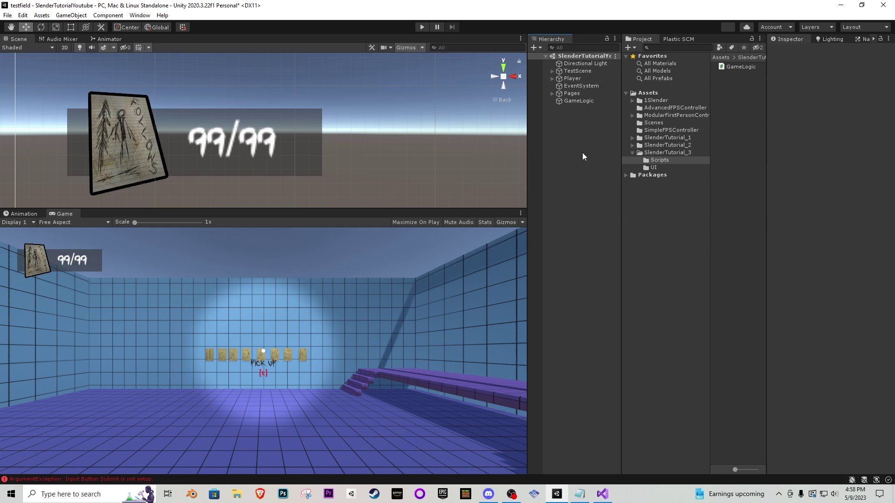
# Select the counter.GetComponent<Text>().text line in GameLogic's Start()
pyautogui.hotkey('alt', 'Tab')
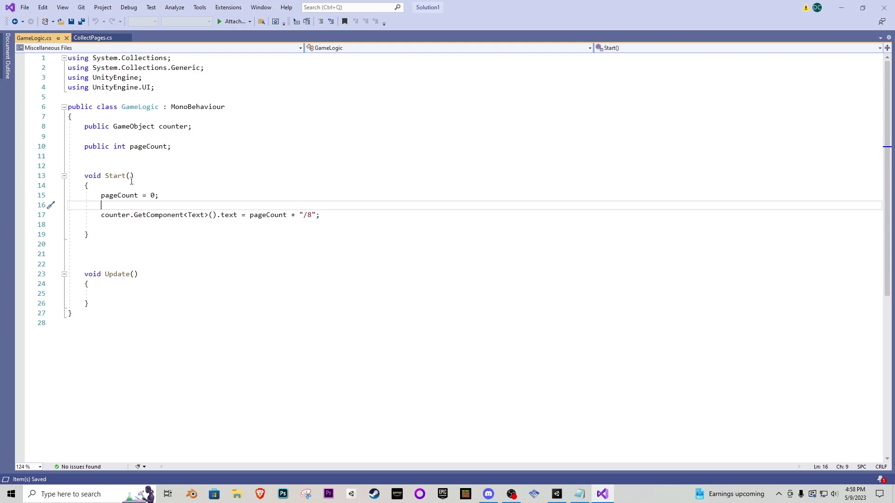
pyautogui.moveTo(133, 177); pyautogui.dragTo(76, 176)
pyautogui.click(103, 177)
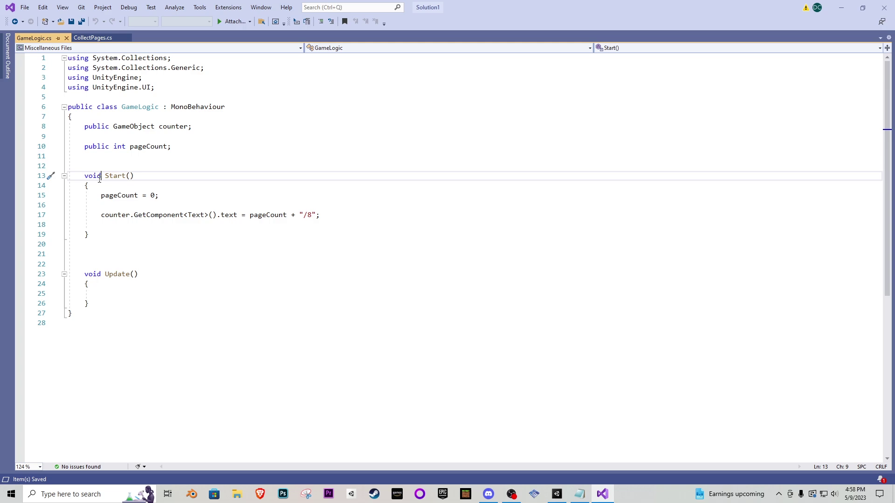
pyautogui.moveTo(96, 214); pyautogui.dragTo(316, 219)
pyautogui.click(116, 215)
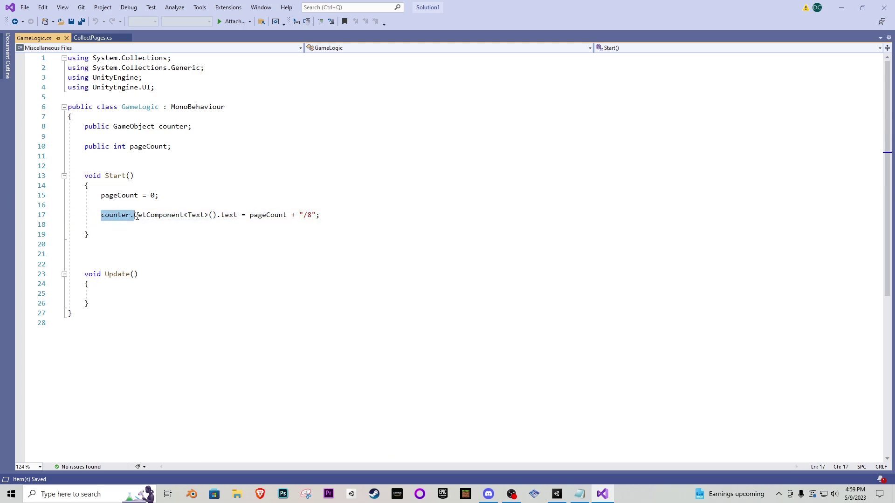
pyautogui.click(142, 214)
pyautogui.moveTo(335, 217); pyautogui.dragTo(56, 217)
pyautogui.hotkey('ctrl', 'c')
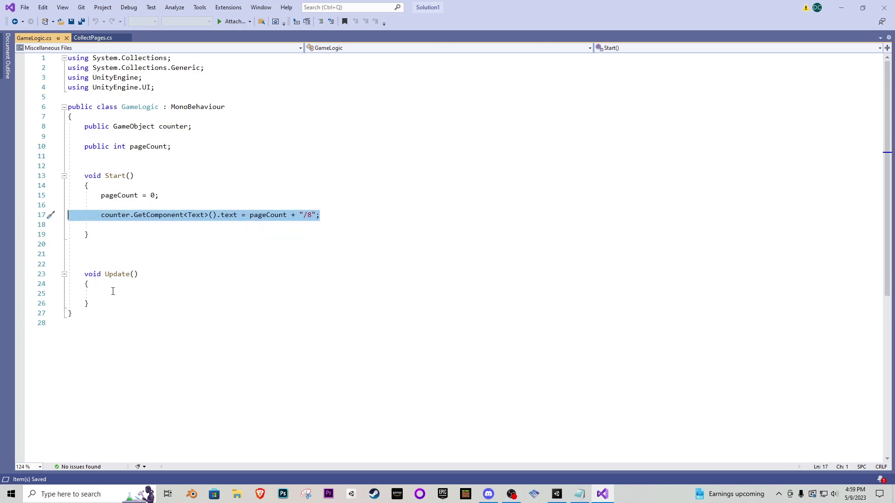
# Paste the counter line into Update(), delete it from Start(), and save
pyautogui.click(114, 283)
pyautogui.press('Return')
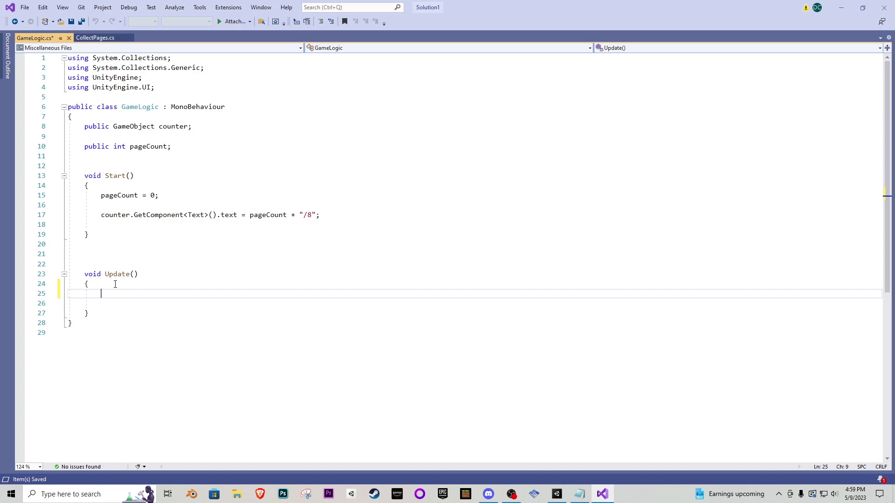
pyautogui.hotkey('ctrl', 'v')
pyautogui.moveTo(331, 214); pyautogui.dragTo(71, 211)
pyautogui.press('BackSpace')
pyautogui.press('BackSpace')
pyautogui.press('BackSpace')
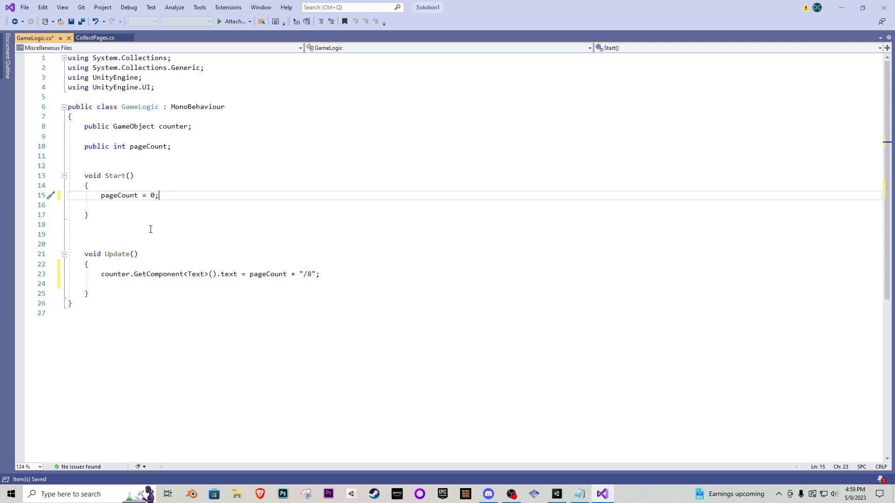
pyautogui.hotkey('ctrl', 's')
# Play the game and collect pages with E, watching the counter climb from 0/8
pyautogui.click(556, 494)
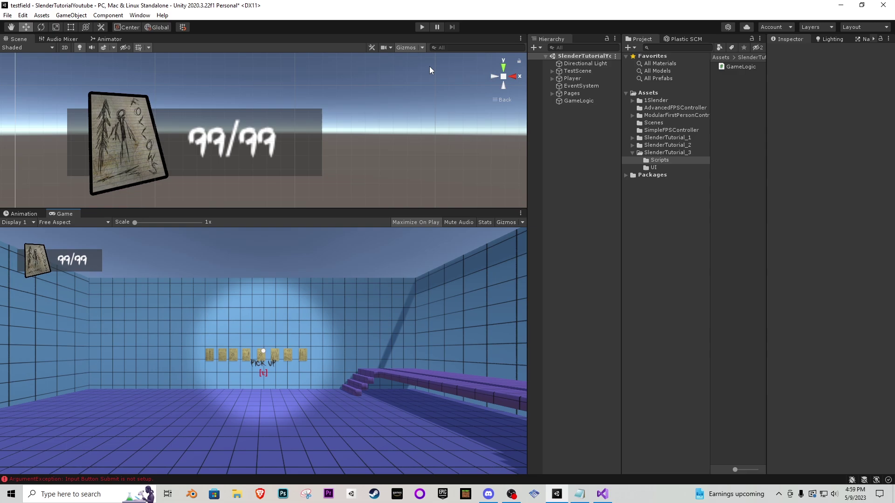
pyautogui.click(422, 27)
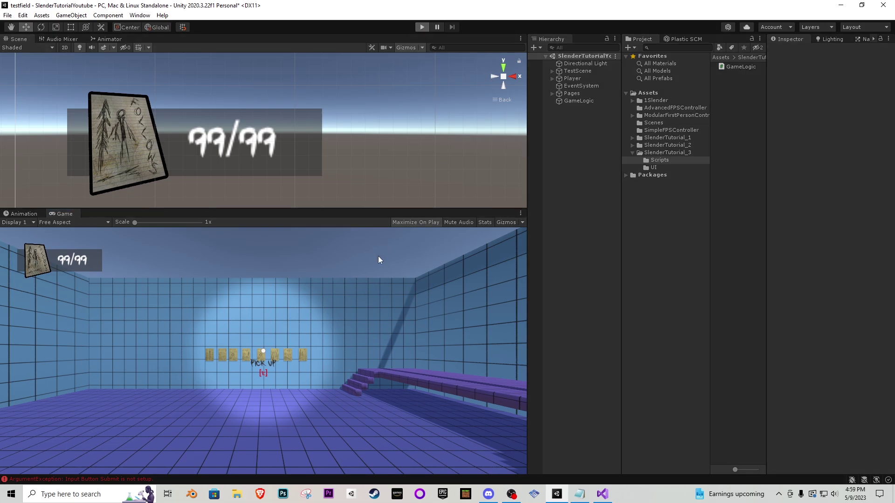
pyautogui.press('w')
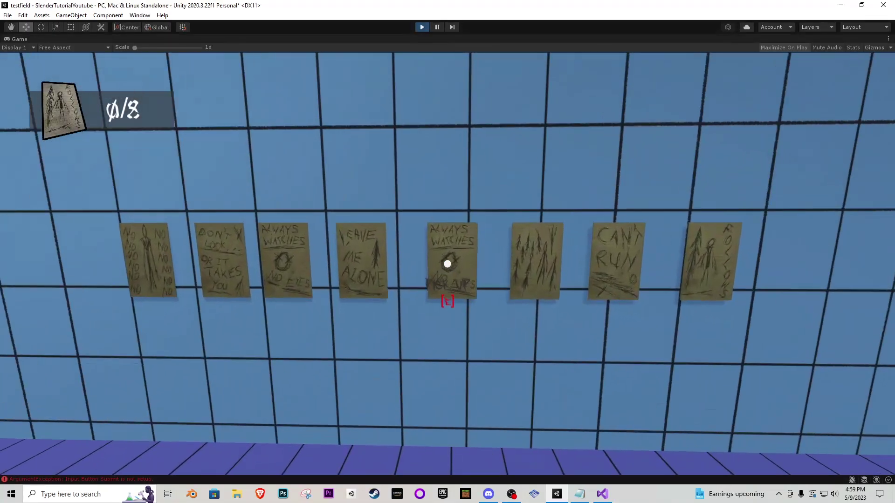
pyautogui.press('e')
pyautogui.press('e')
pyautogui.press('e')
pyautogui.press('e')
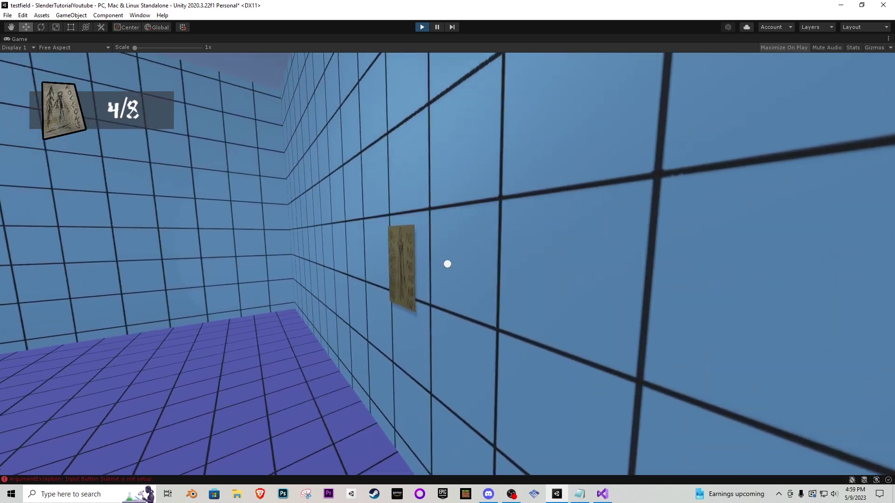
pyautogui.press('e')
pyautogui.press('e')
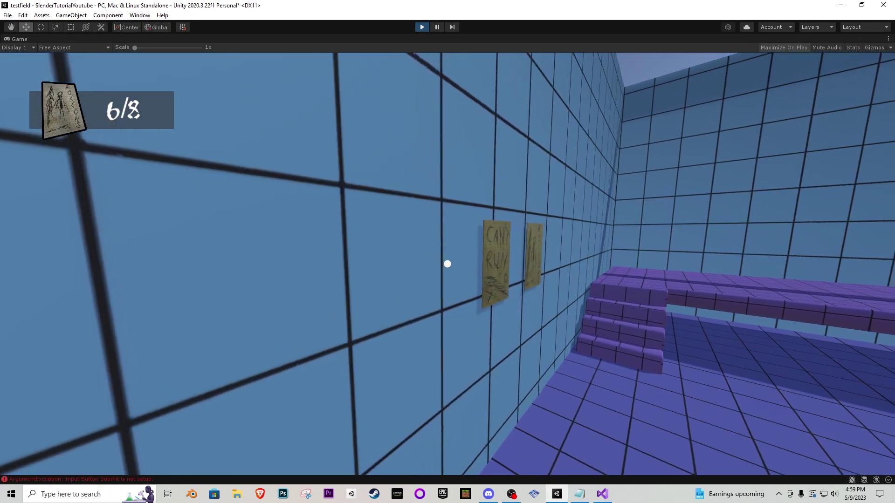
pyautogui.press('e')
pyautogui.press('e')
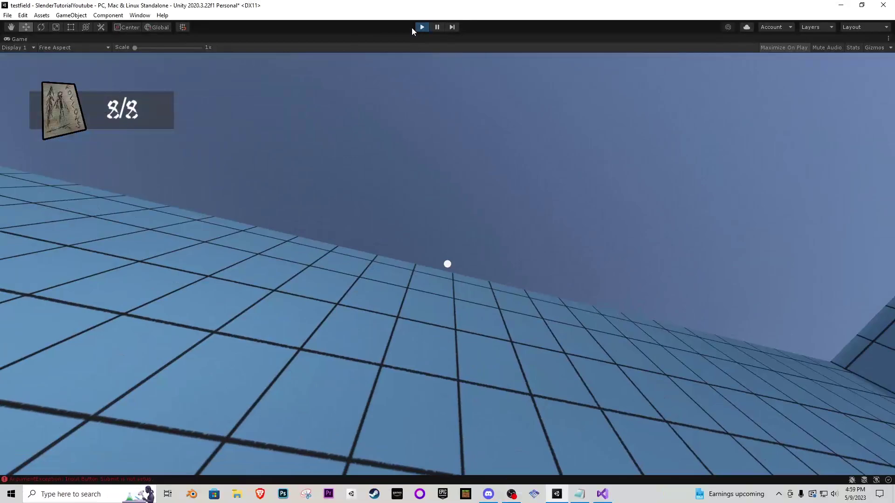